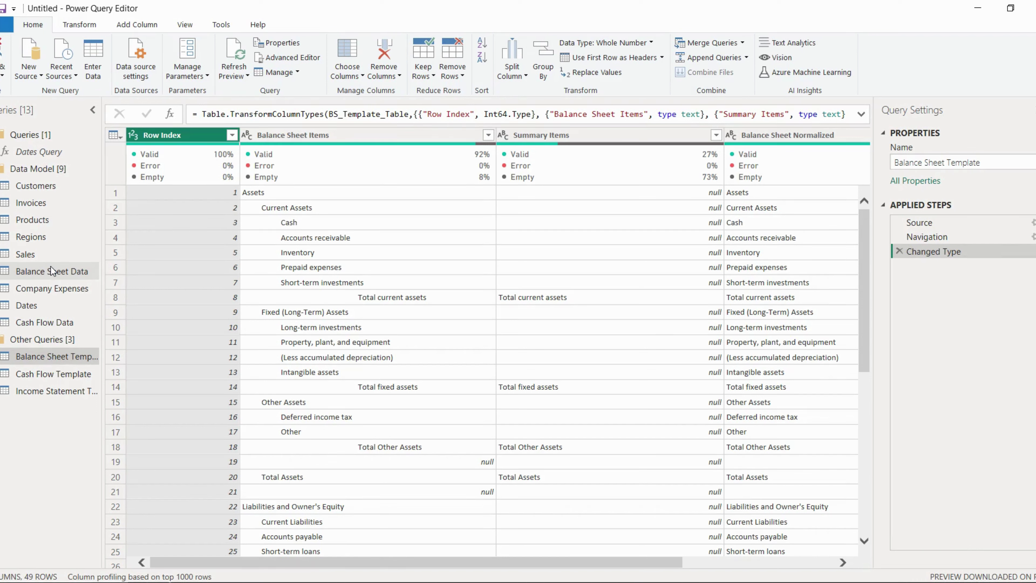
In the Balance Sheet Data query, unpivot all columns other than Balance Sheet Type, Category and Sub Category
click(51, 275)
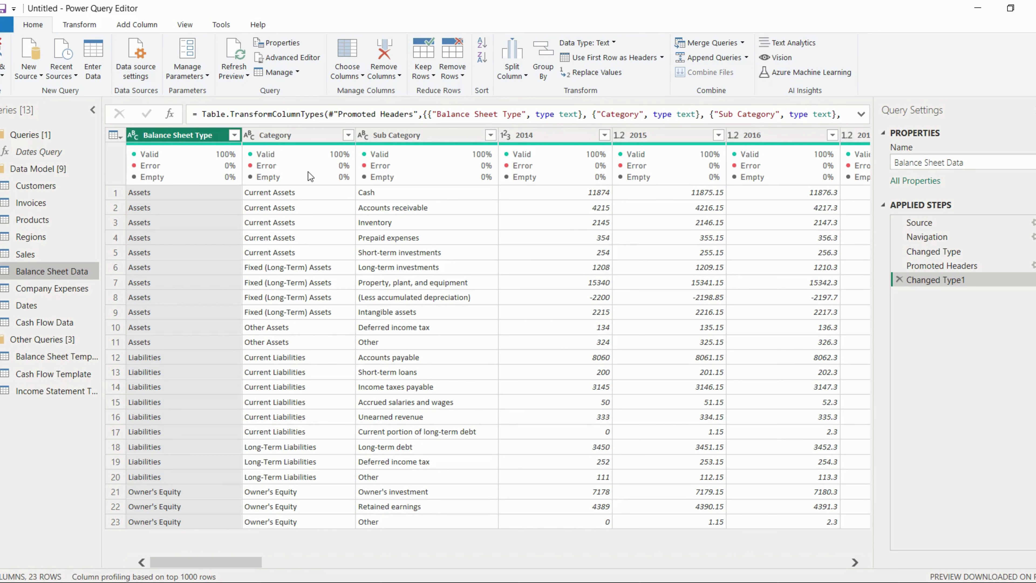
mouse_move(310, 170)
mouse_move(204, 135)
mouse_down()
mouse_move(346, 140)
mouse_move(207, 130)
mouse_up()
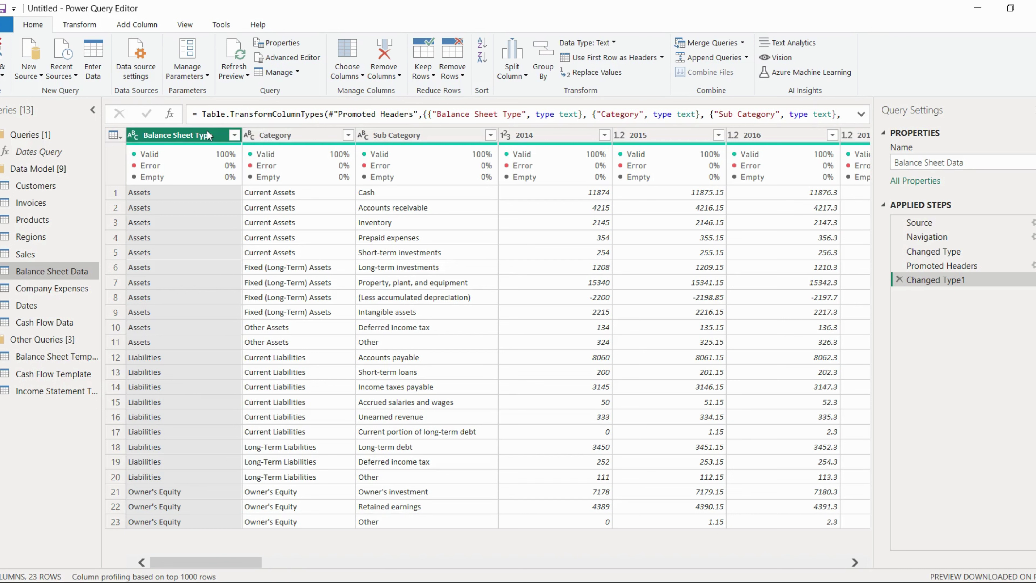
ctrl+click(270, 136)
ctrl+click(386, 136)
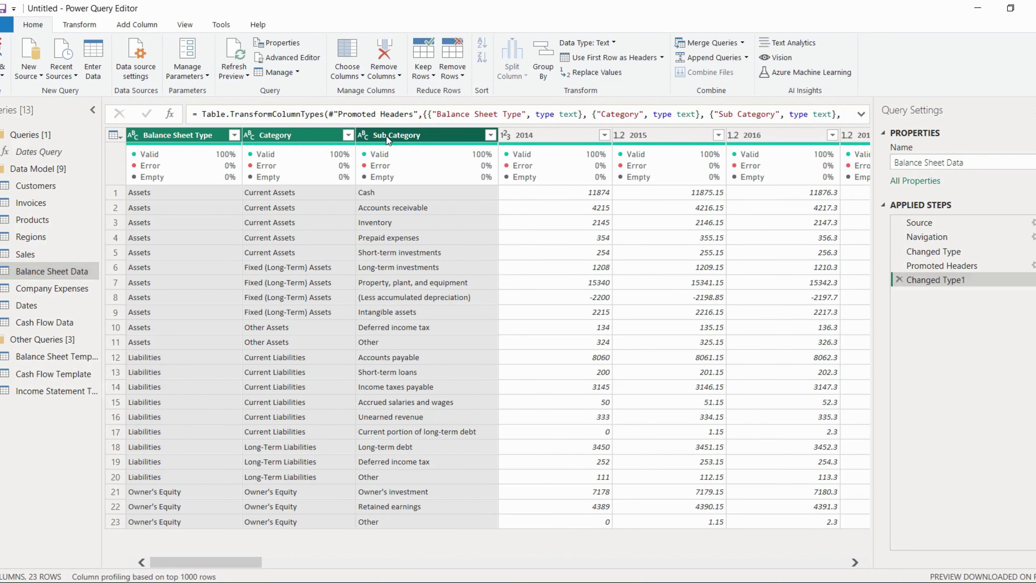
right_click(308, 134)
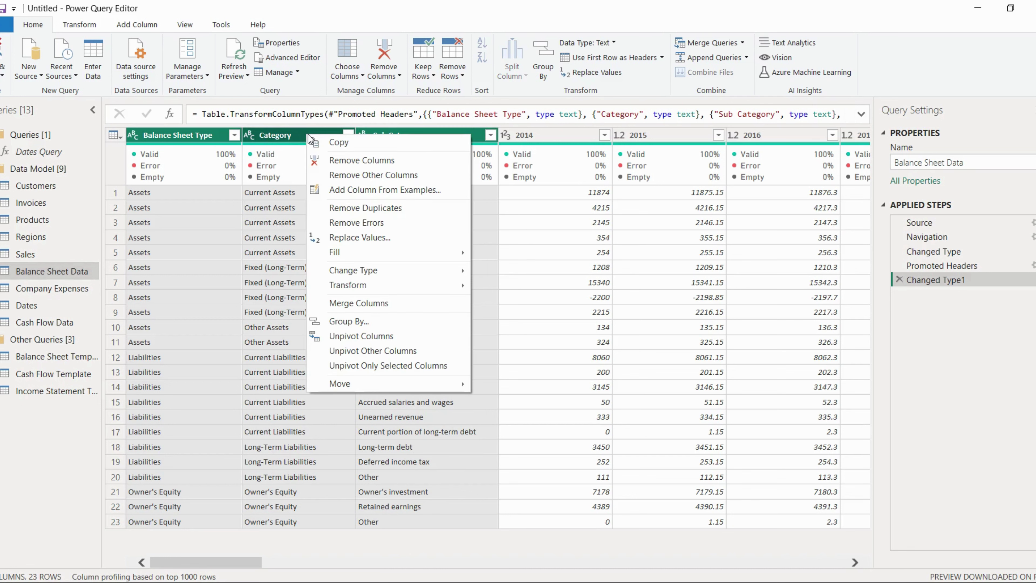
click(381, 350)
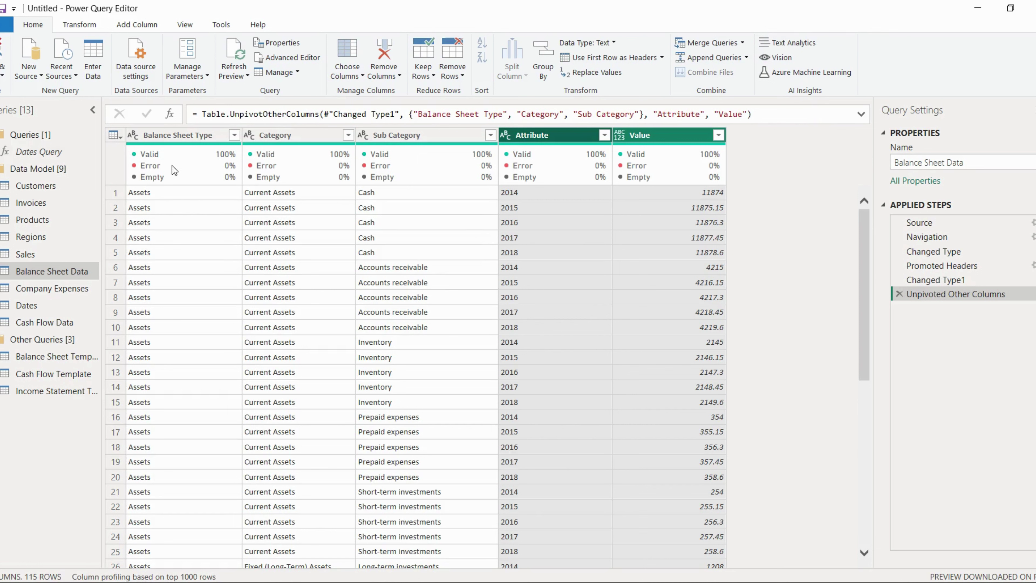
Rename the Attribute column of the Balance Sheet Data query as Year
mouse_move(181, 145)
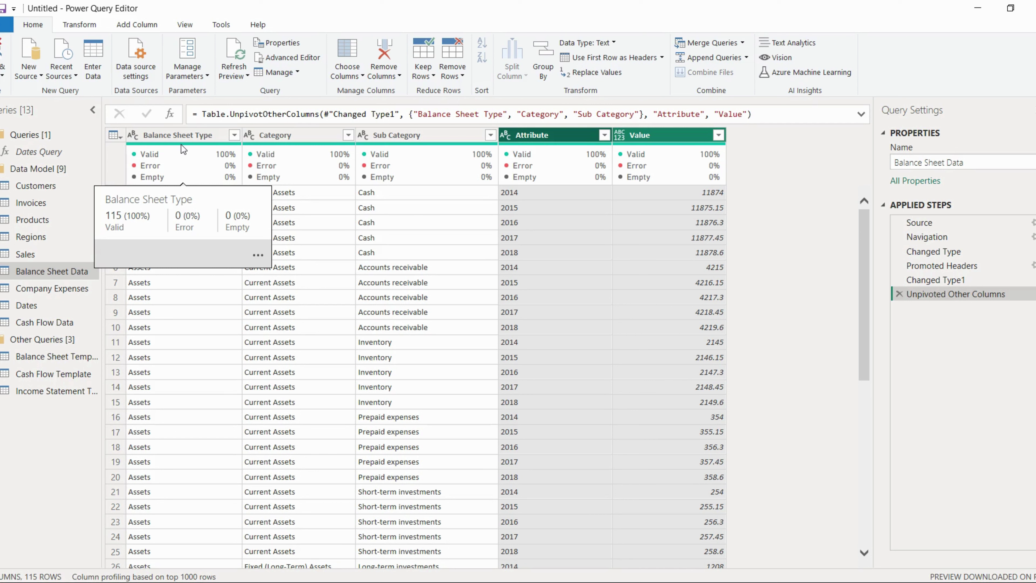
click(543, 136)
right_click(543, 136)
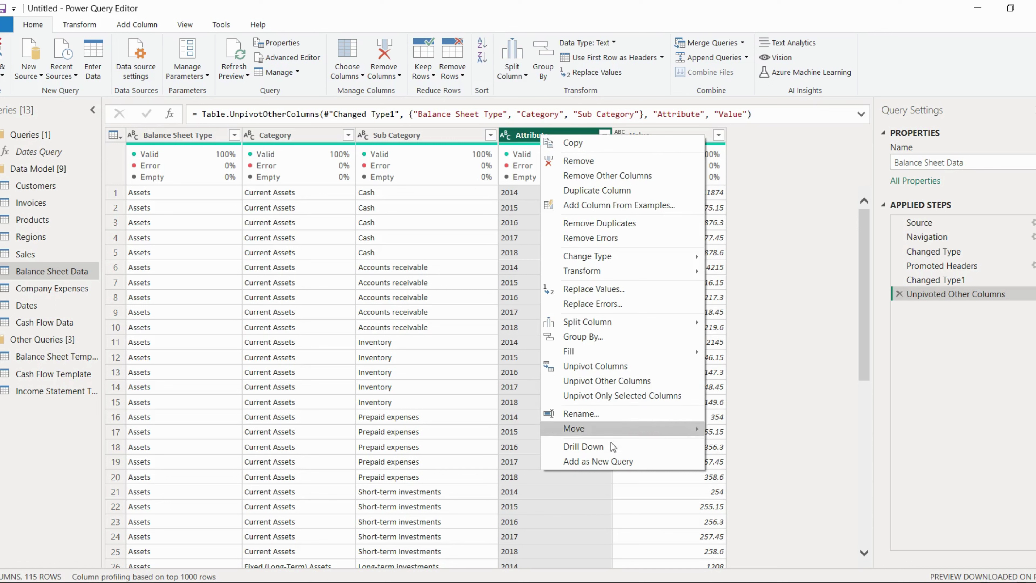
click(586, 408)
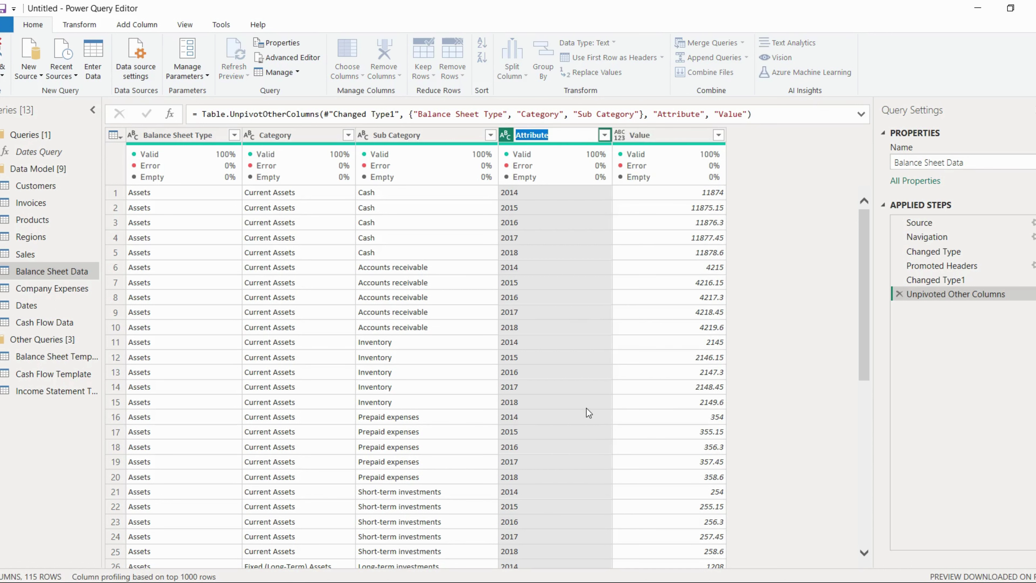
text(Year)
key(Return)
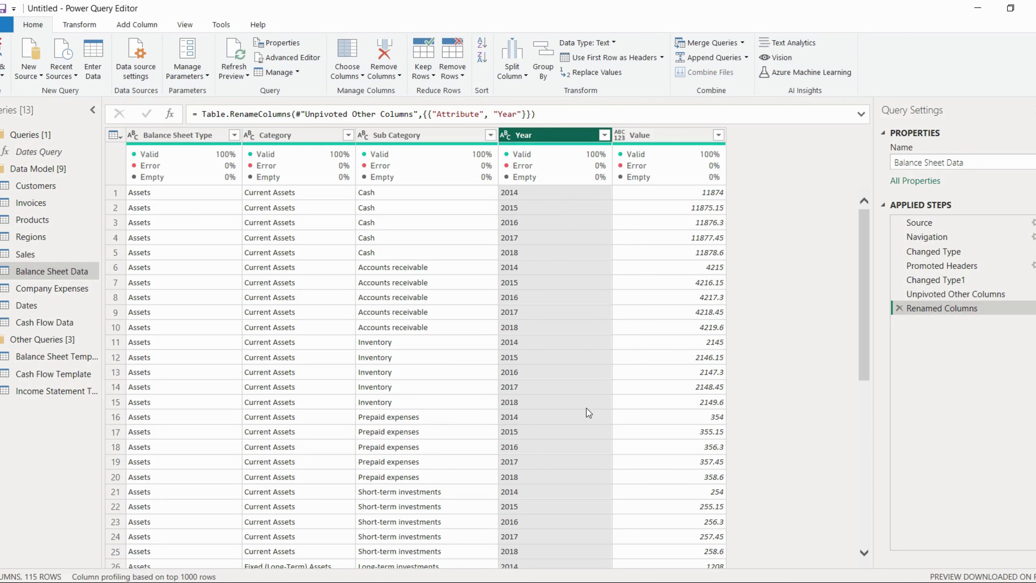
Rename the Value column of the Balance Sheet Data query as Values
right_click(654, 138)
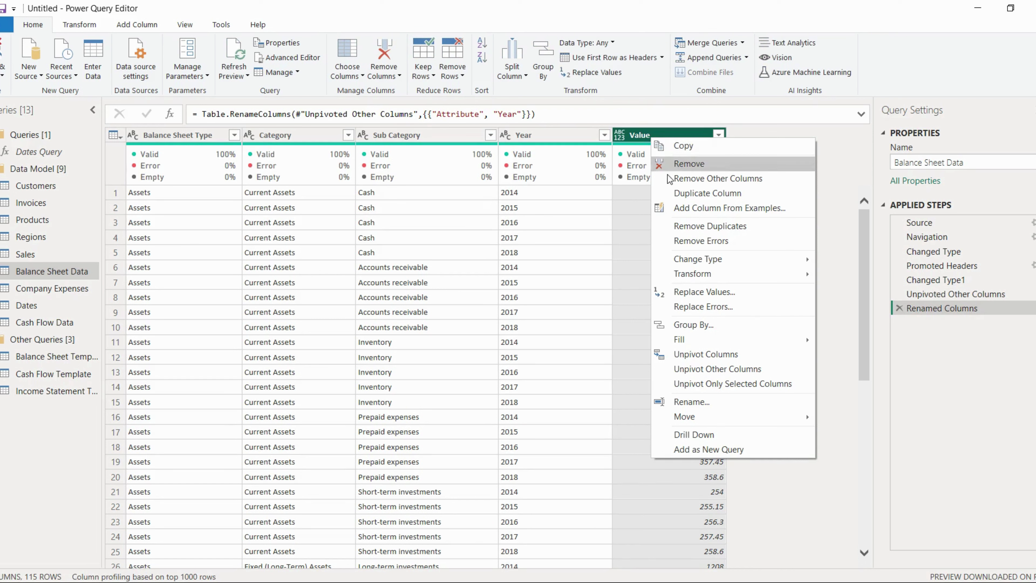
click(698, 402)
text(Values)
key(Return)
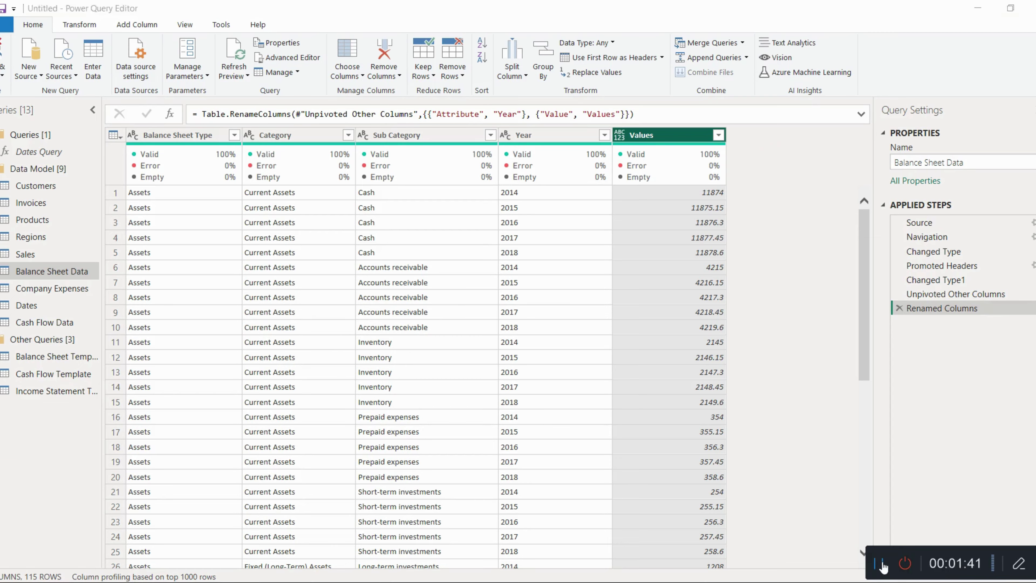
click(893, 571)
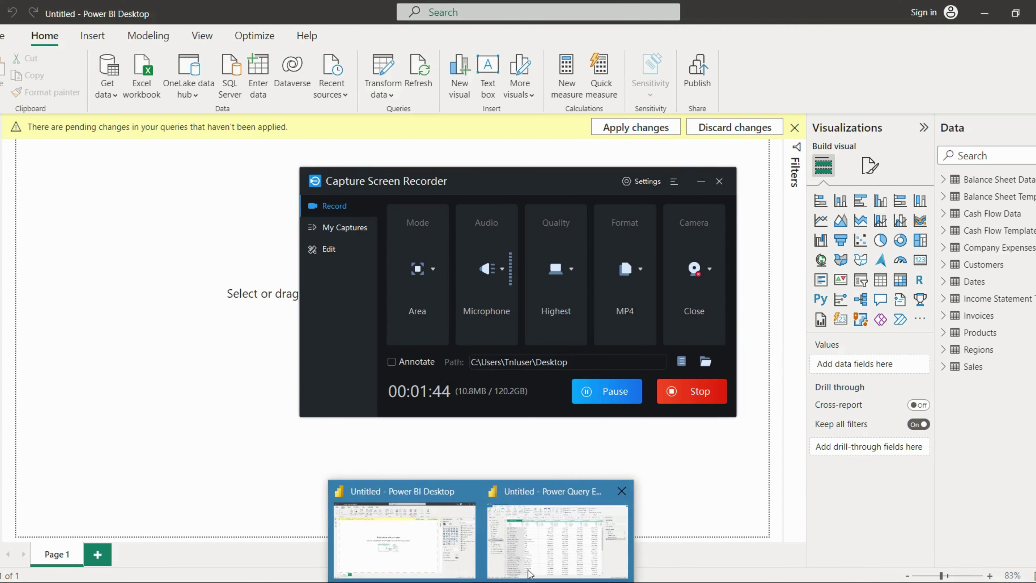
click(553, 530)
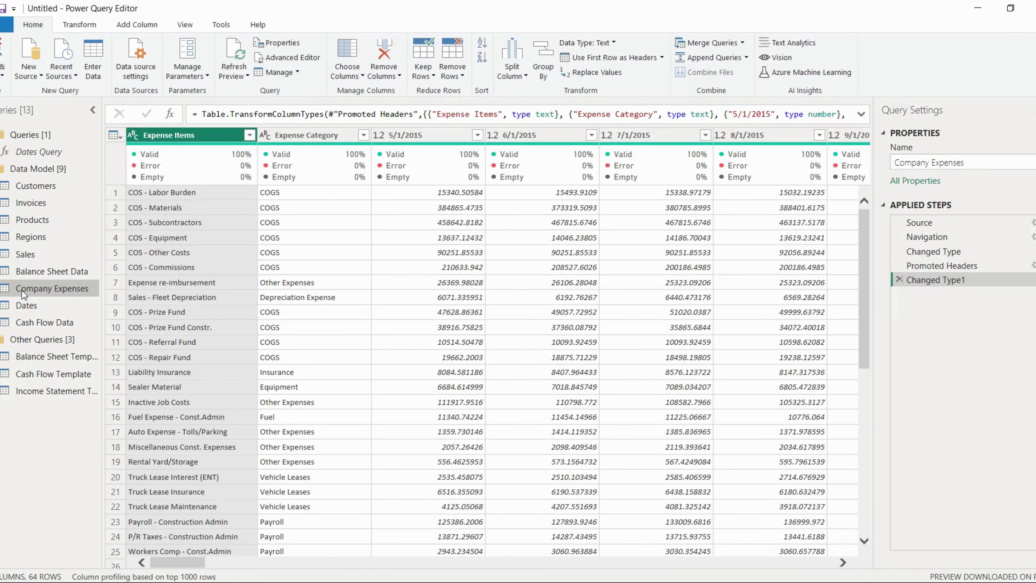
click(51, 271)
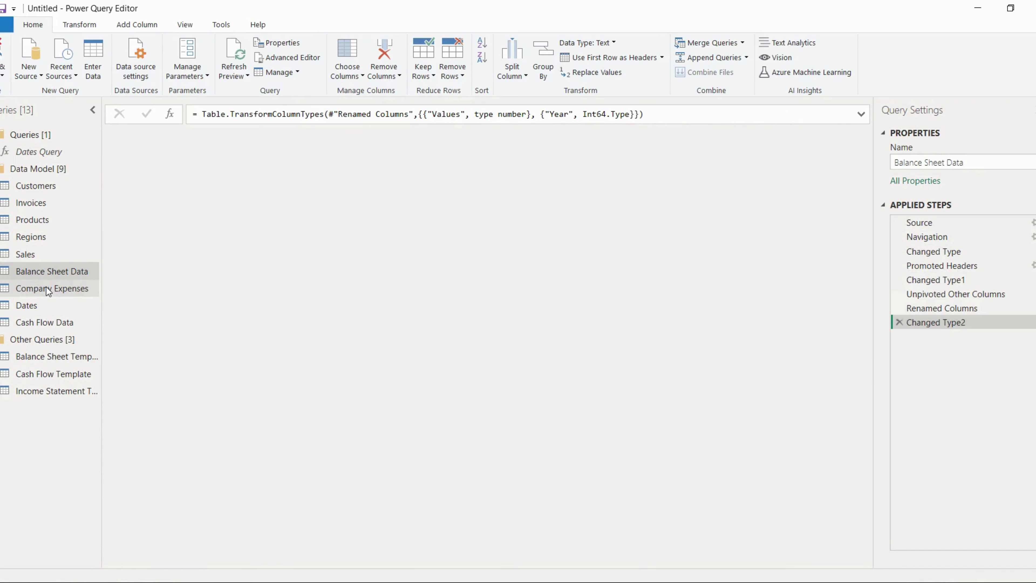
In the Company Expenses query, unpivot all columns other than Expense Items and Expense Category
click(48, 290)
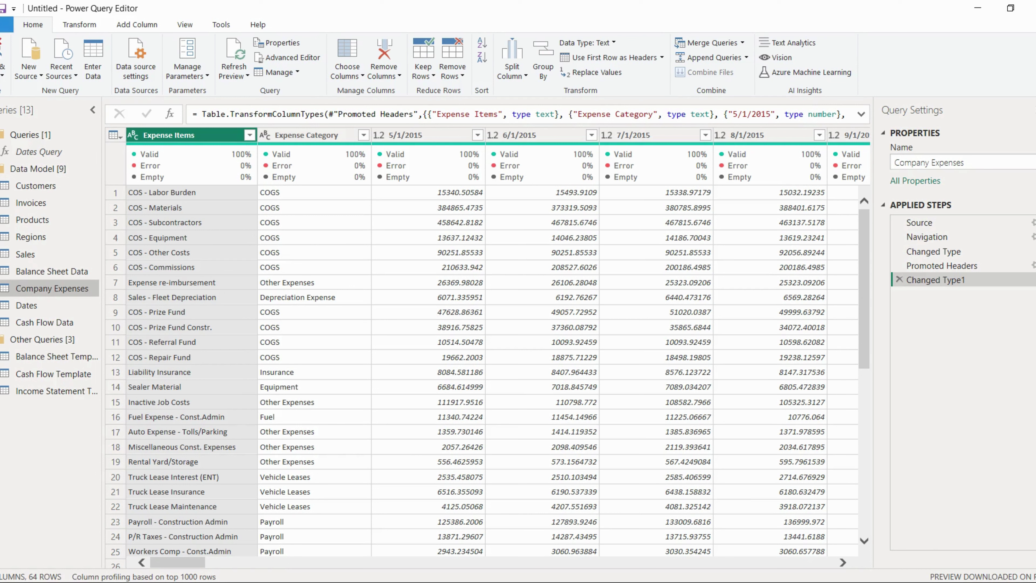
ctrl+click(292, 136)
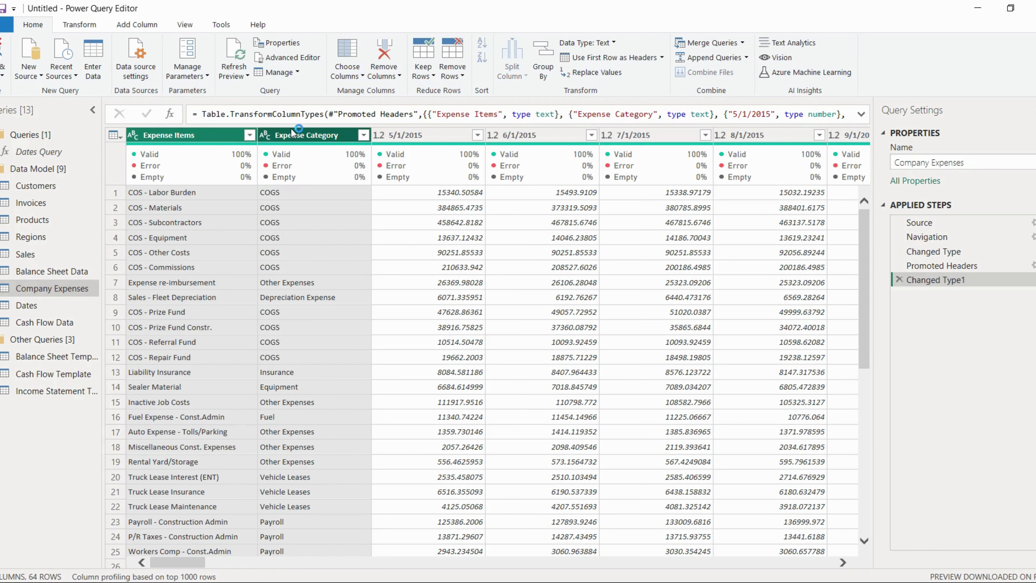
right_click(292, 131)
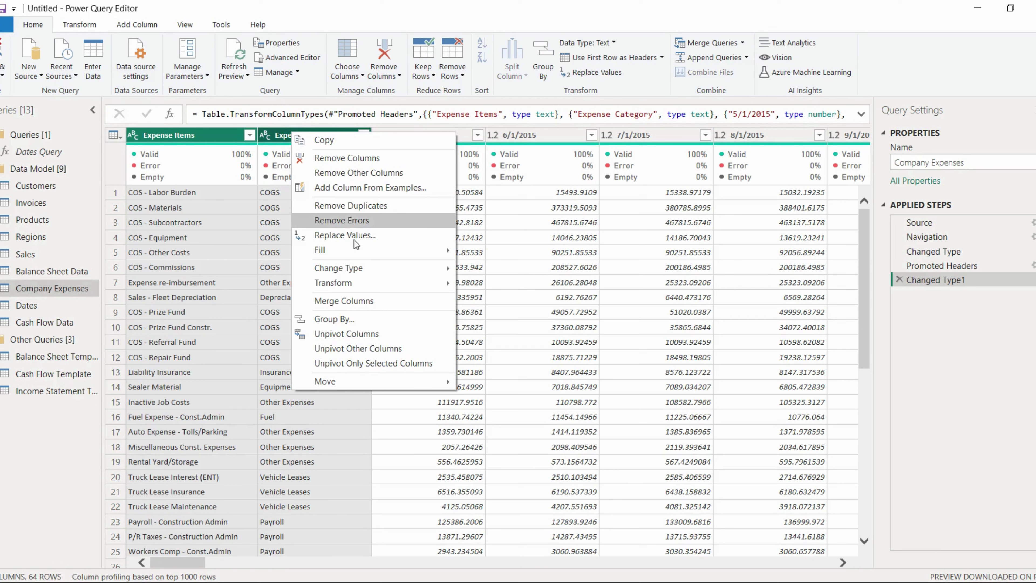
click(372, 348)
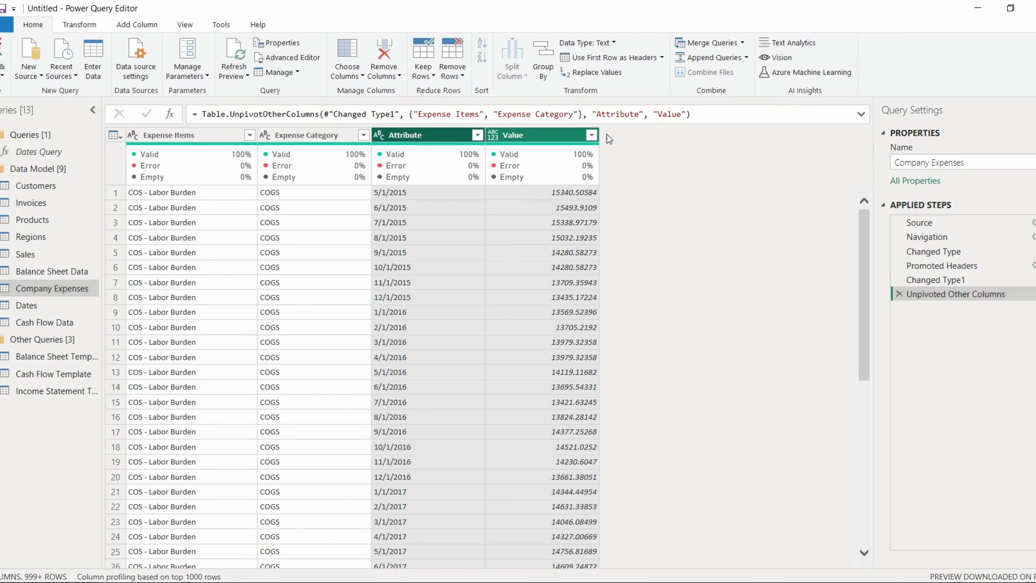
Rename the Attribute column of the Company Expenses query as Dates
right_click(436, 137)
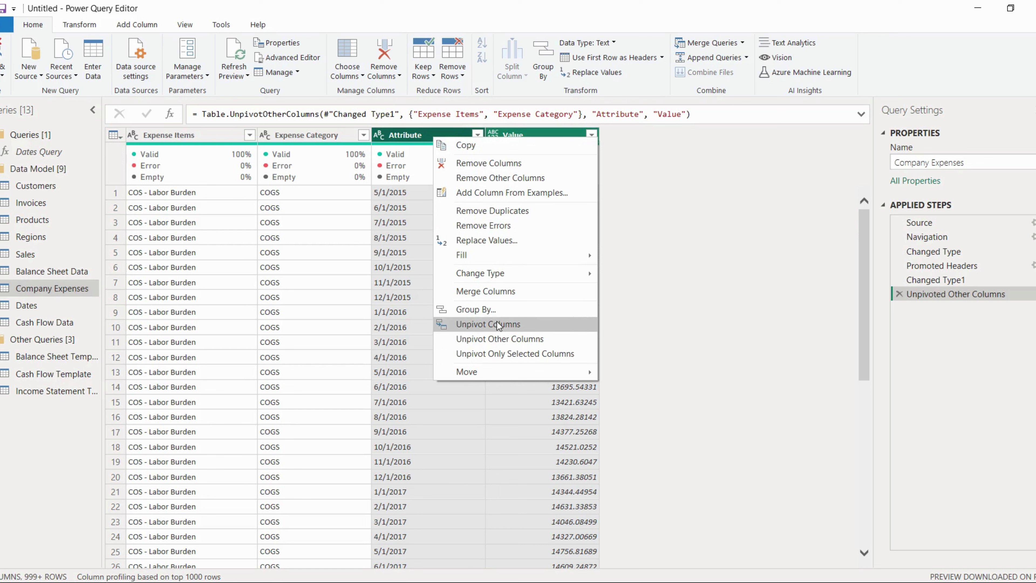
click(674, 207)
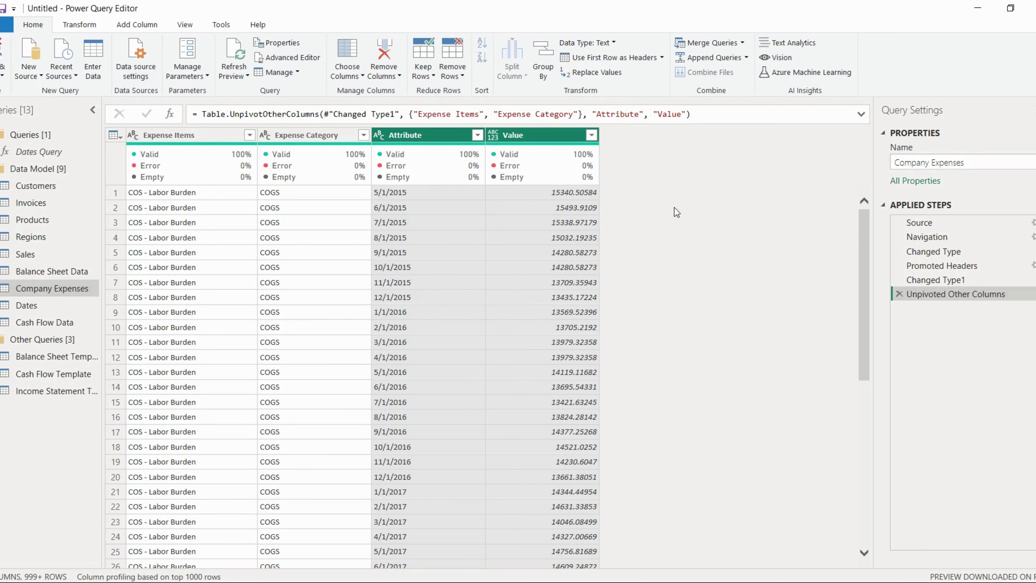
double_click(436, 135)
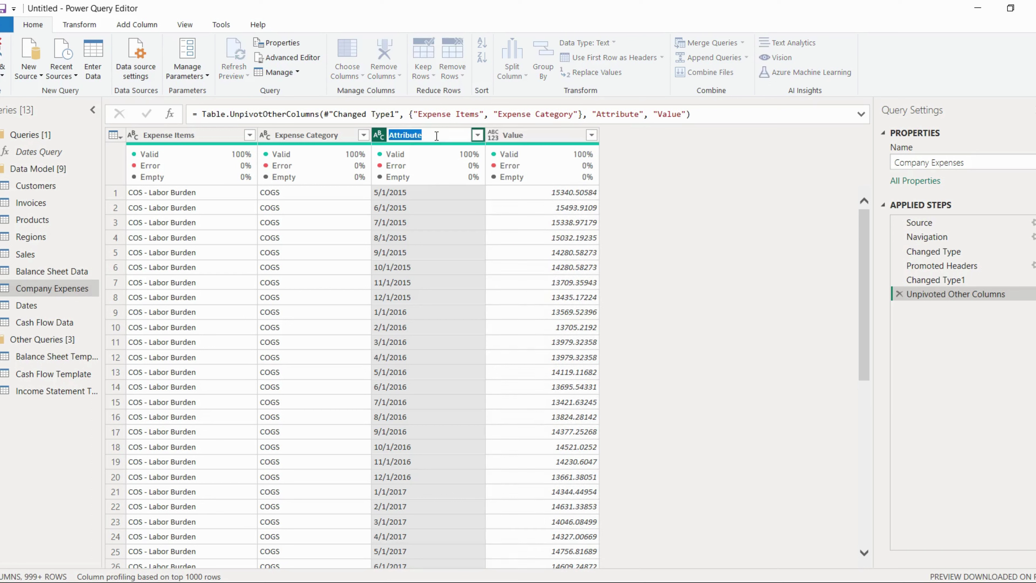
key(BackSpace)
text(Dates)
key(Return)
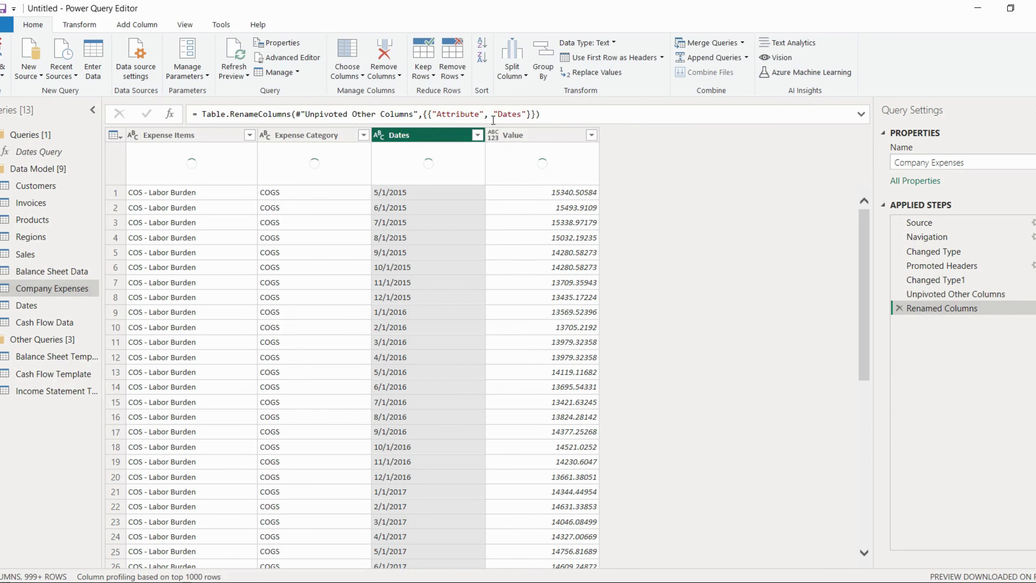
Rename the Value column of the Company Expenses query as Values
click(526, 129)
double_click(526, 129)
text(Values)
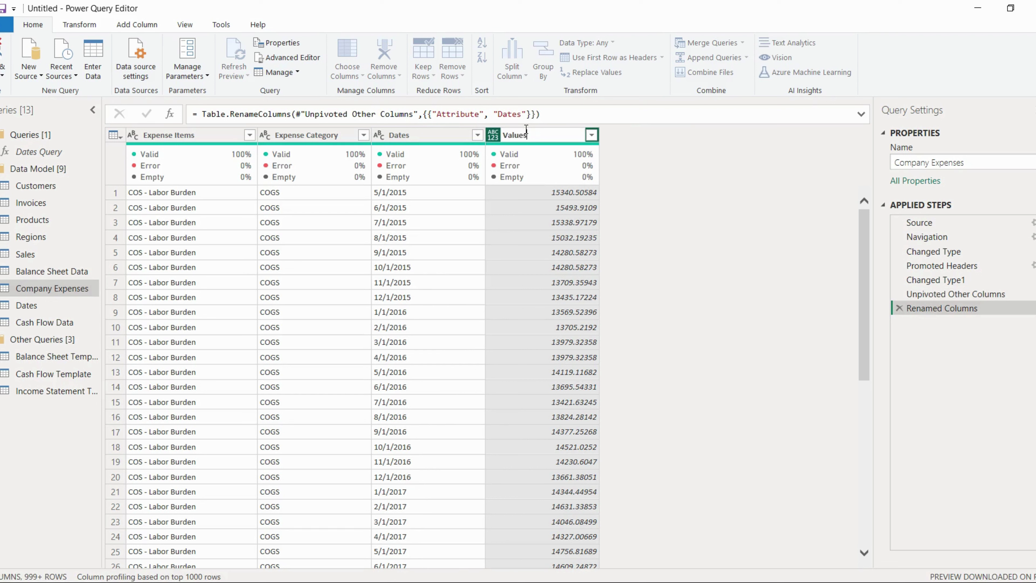
key(Return)
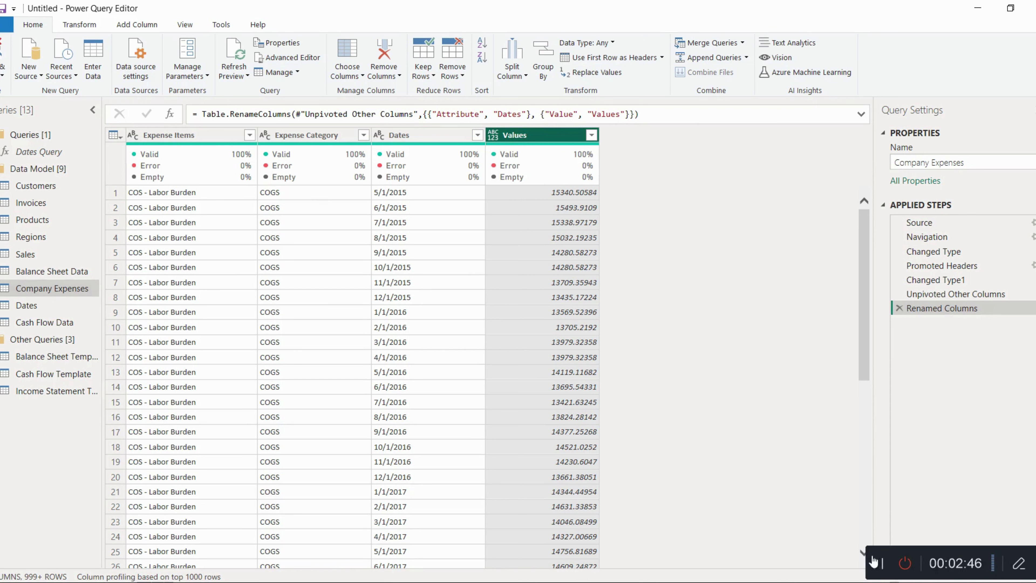
click(873, 562)
click(775, 529)
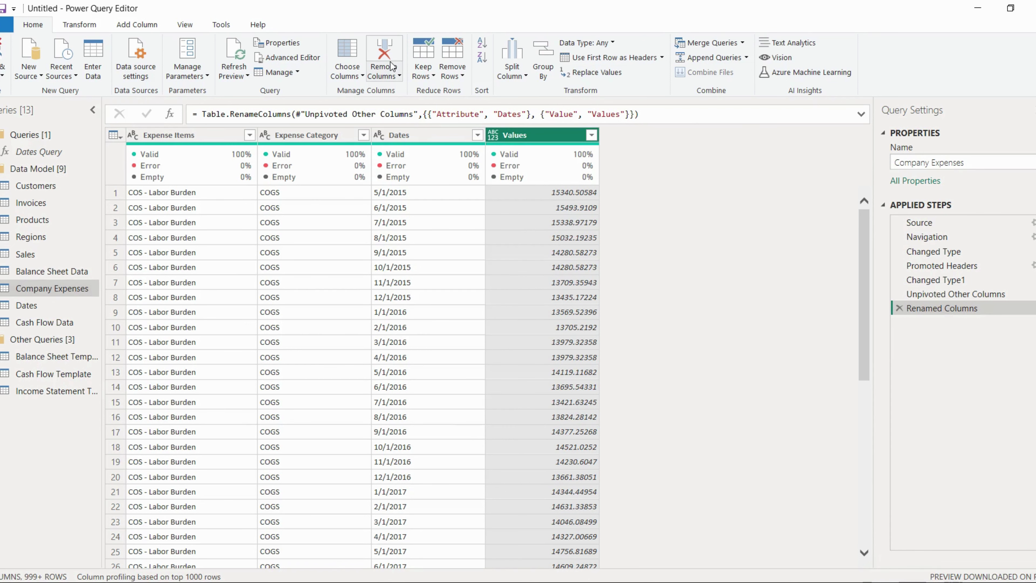
Rename the Values column of the Company Expenses query as Expense Values
right_click(516, 135)
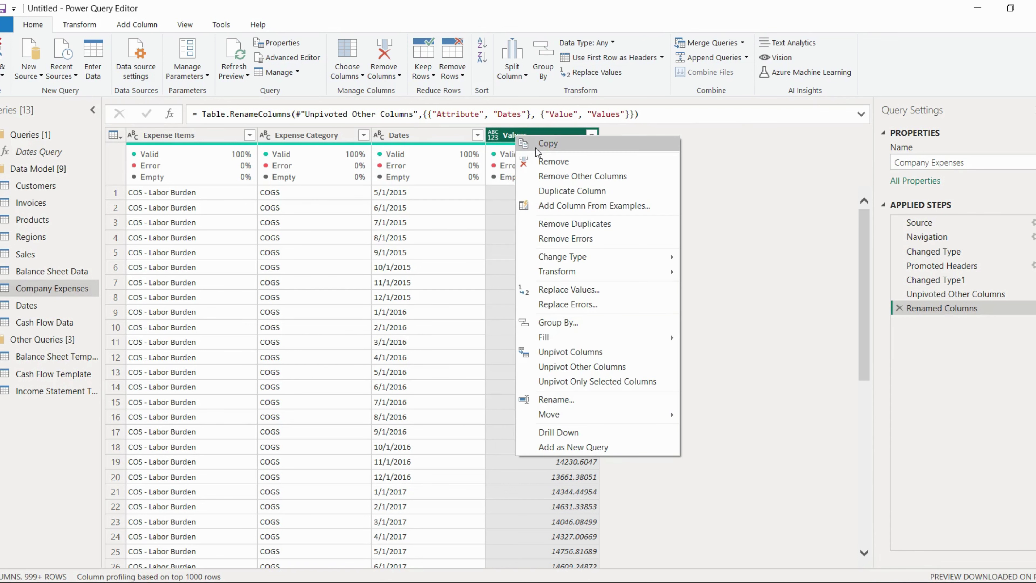
click(583, 399)
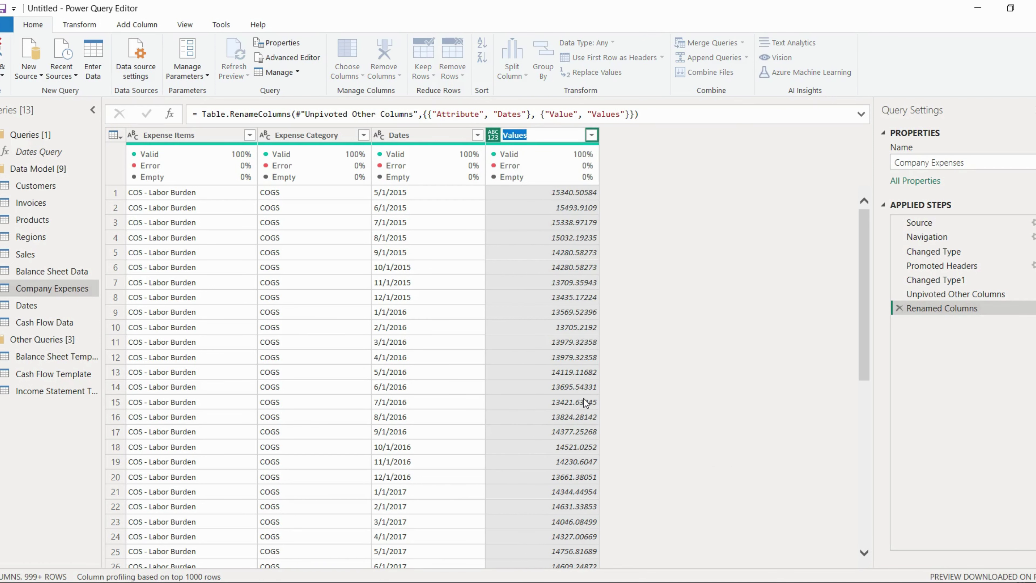
key(Home)
text(Expense)
key(Return)
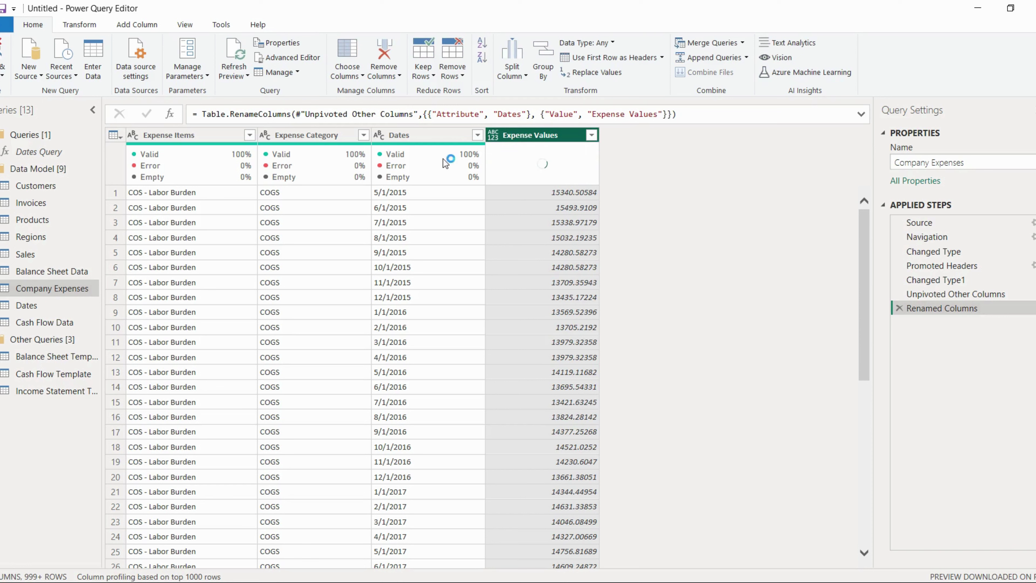
Rename the Dates column of the Company Expenses query as Months and set its data type to Date
right_click(400, 136)
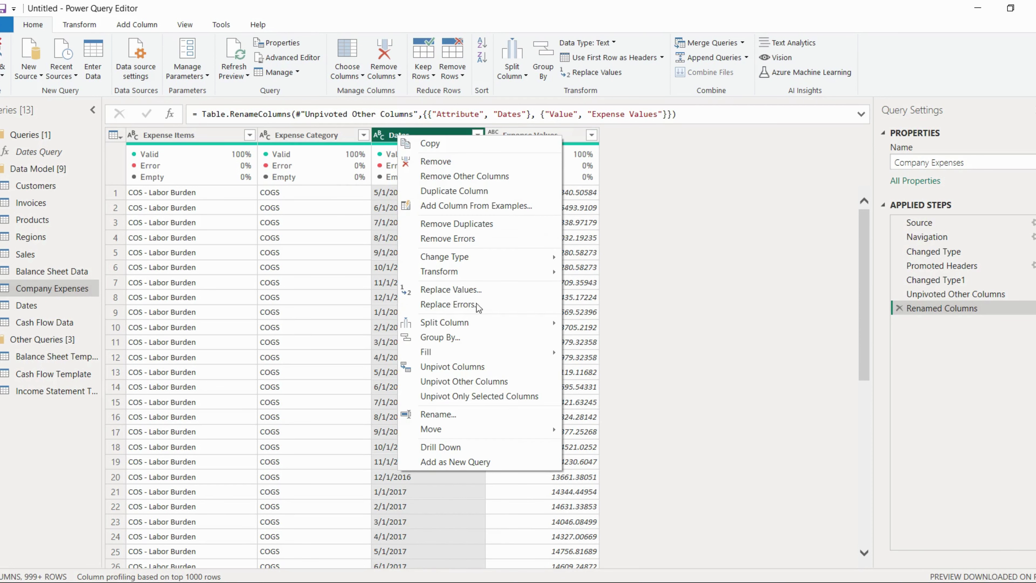
click(443, 410)
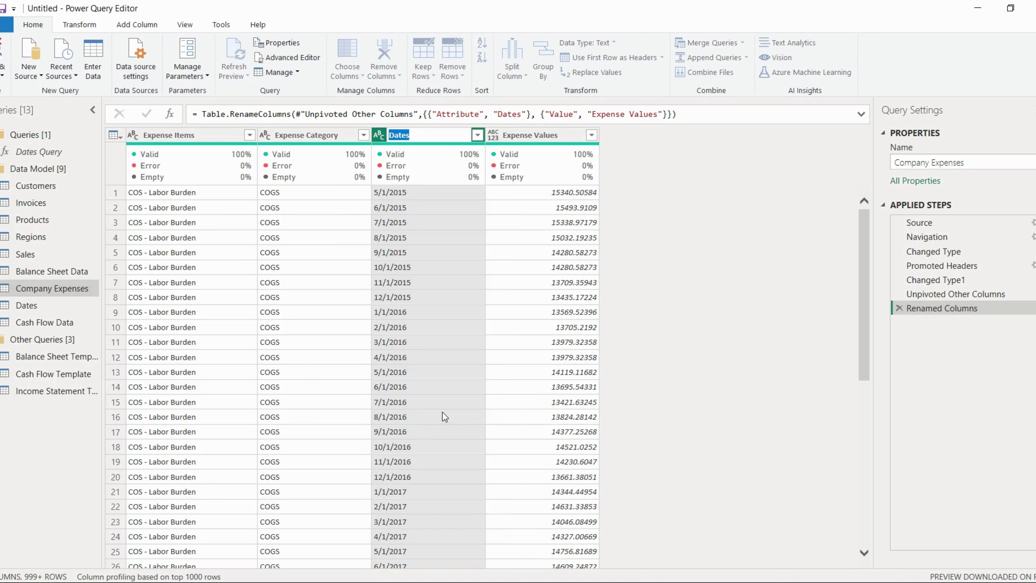
text(Months)
key(Return)
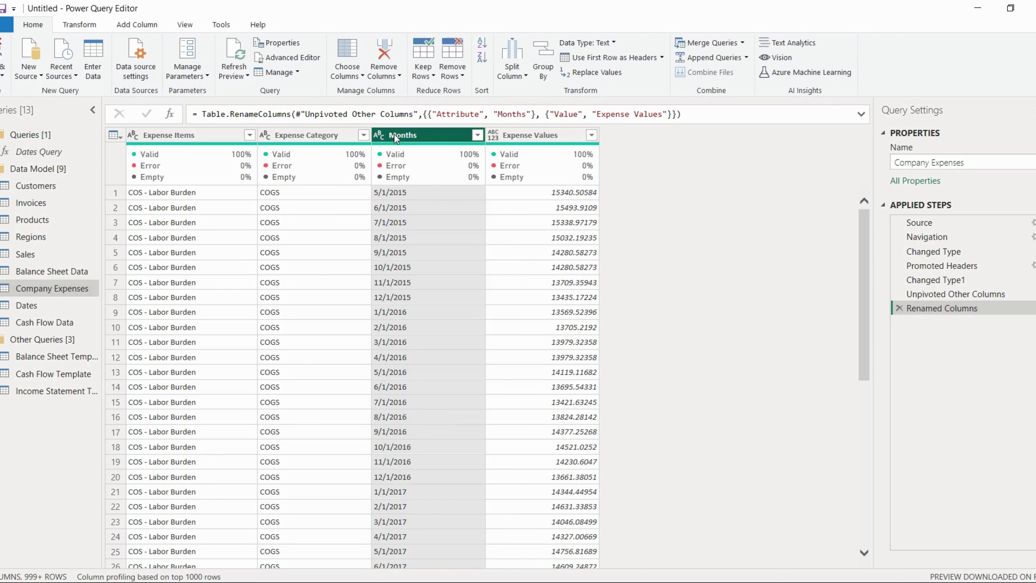
click(381, 139)
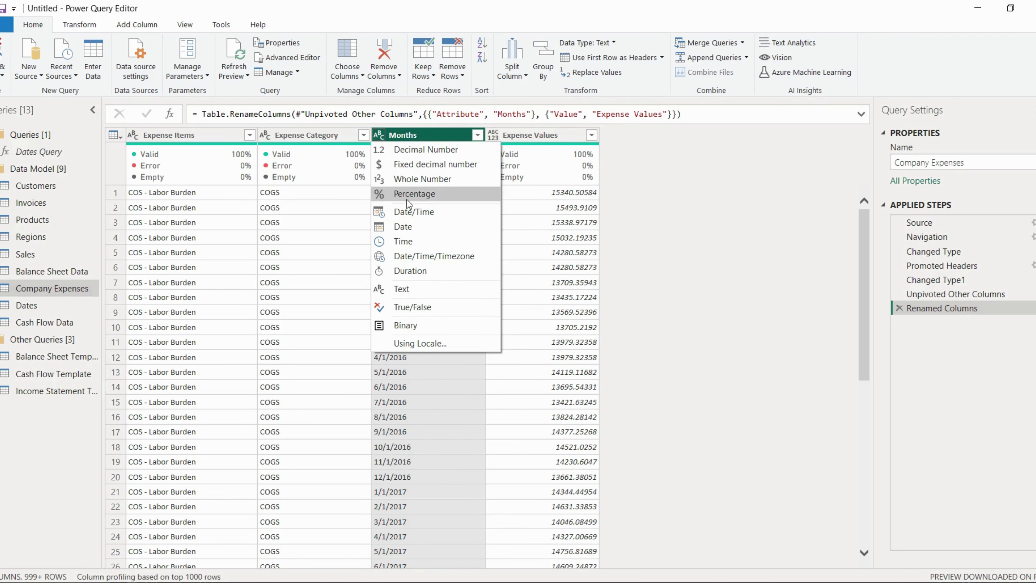
click(409, 226)
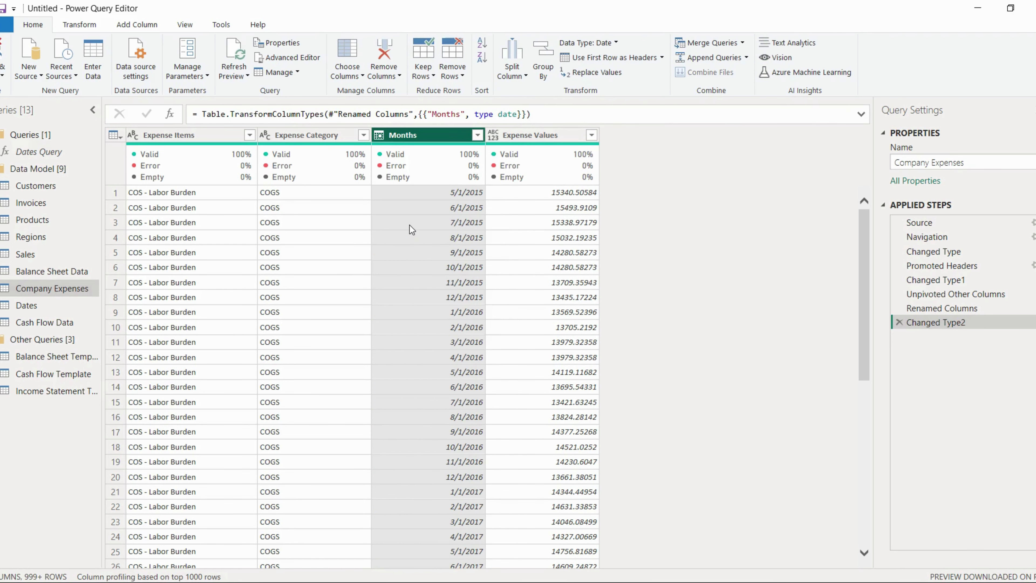
mouse_move(948, 563)
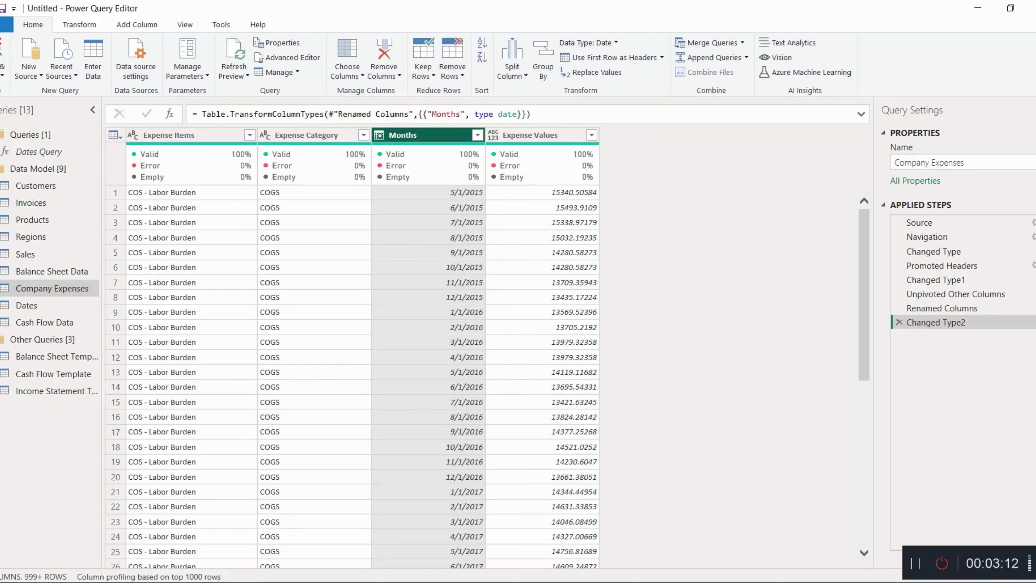
click(903, 564)
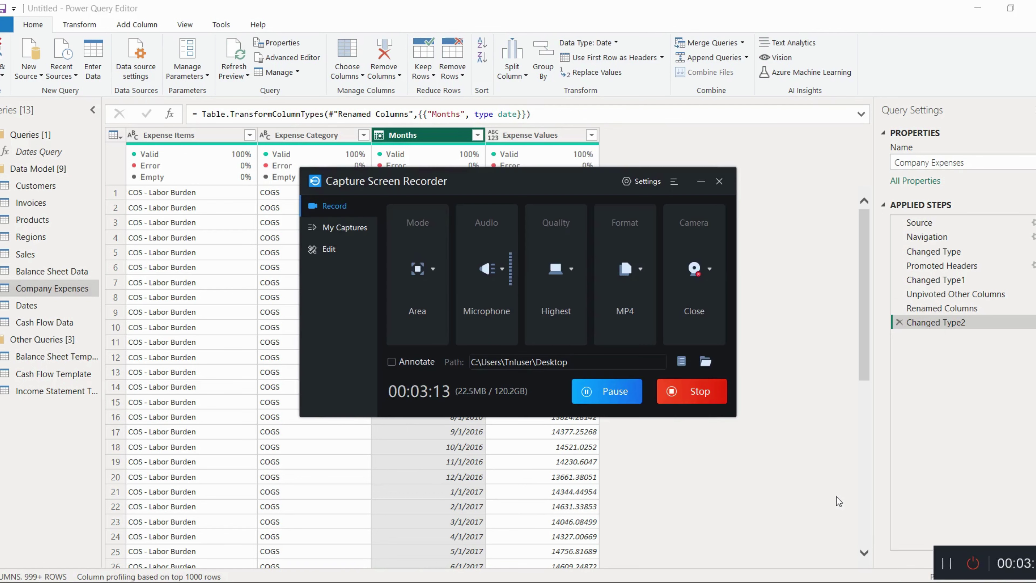
Unpivot all columns of the Cash Flow Data query other than Cash Flow Type, Cash Flow Category and Cash Flow Sub Category
click(52, 322)
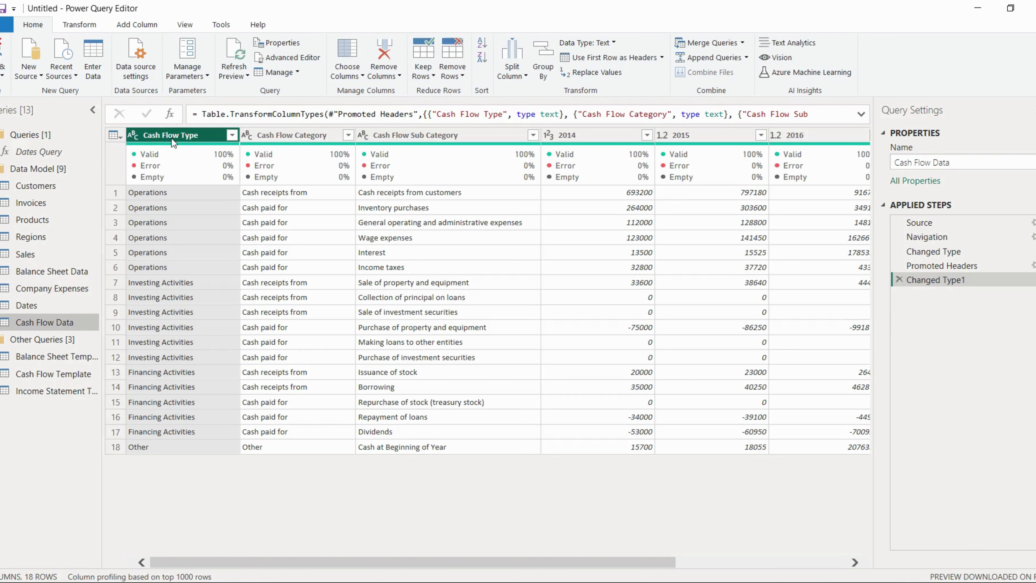
ctrl+click(263, 138)
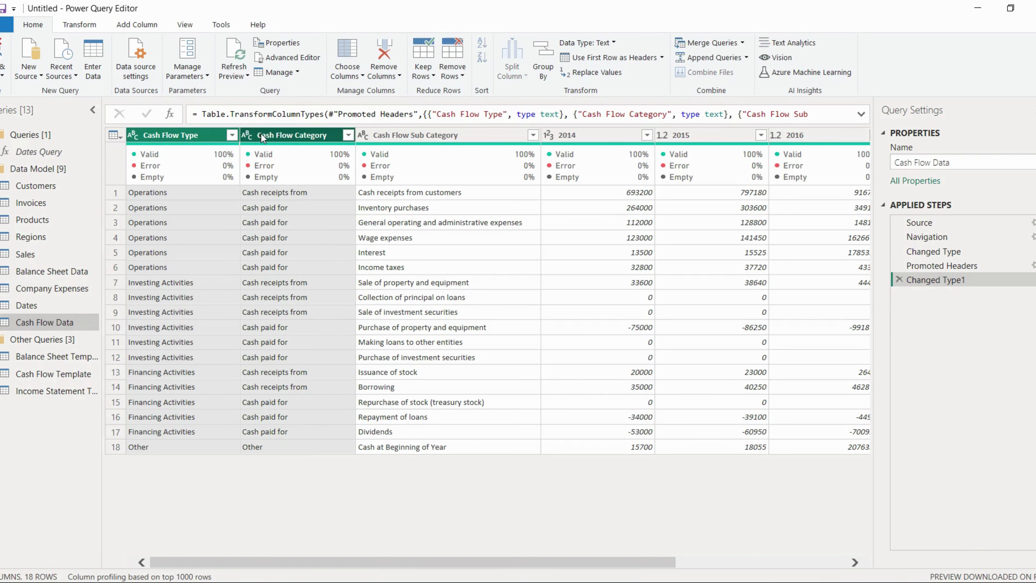
ctrl+click(382, 140)
right_click(382, 143)
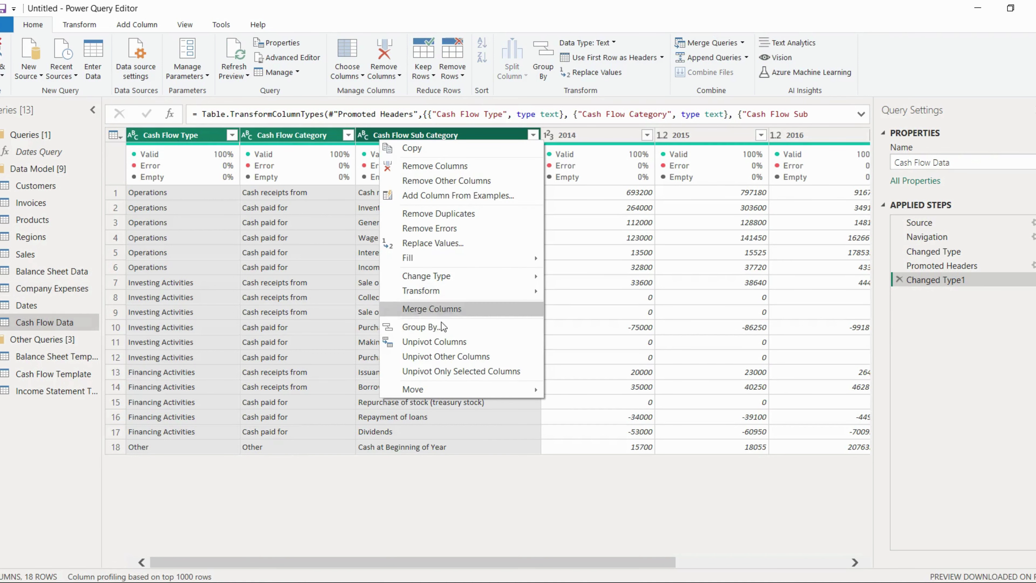
click(408, 356)
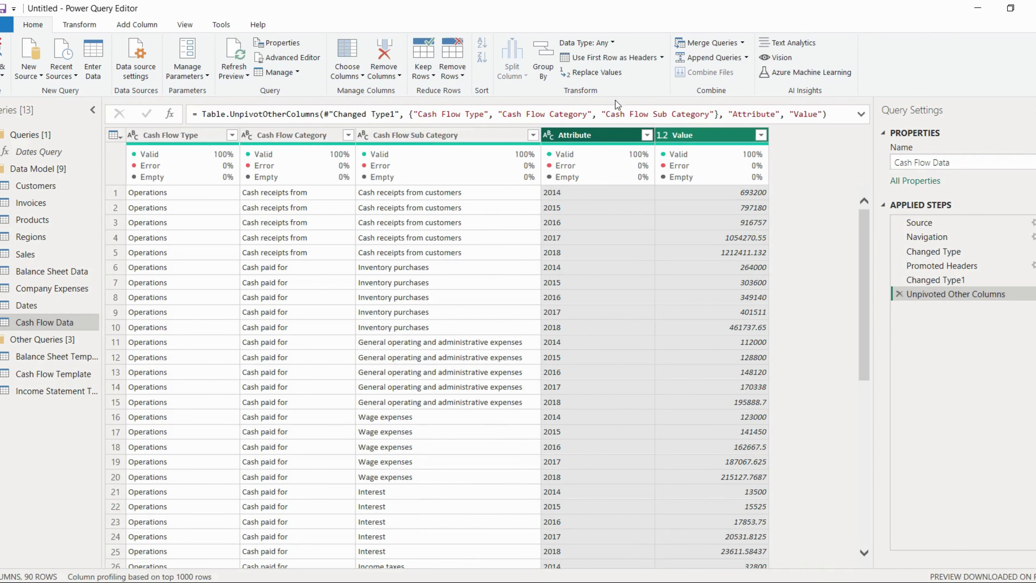
Rename the Attribute column of the Cash Flow Data query as Year
double_click(591, 137)
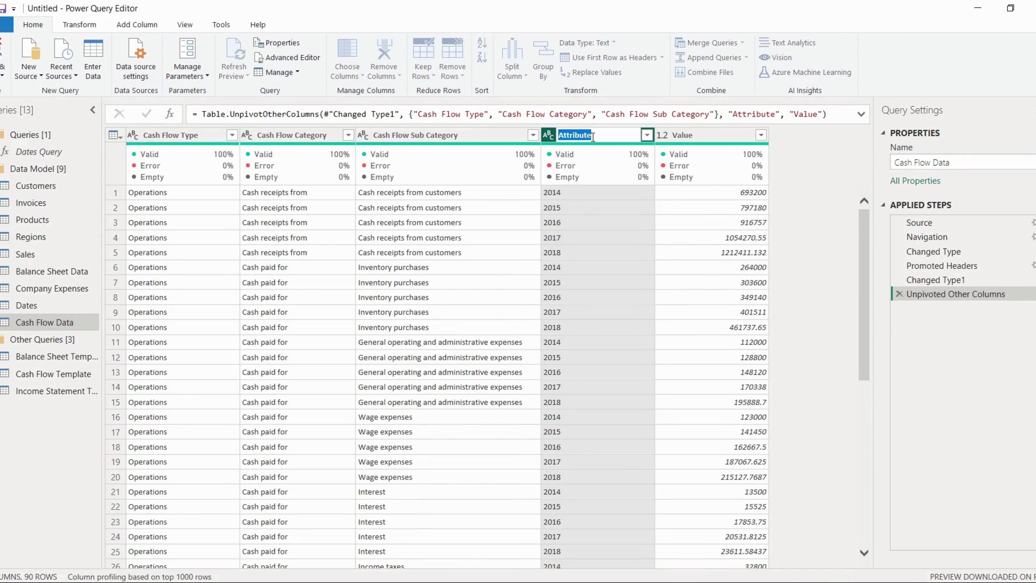
text(Year)
key(Return)
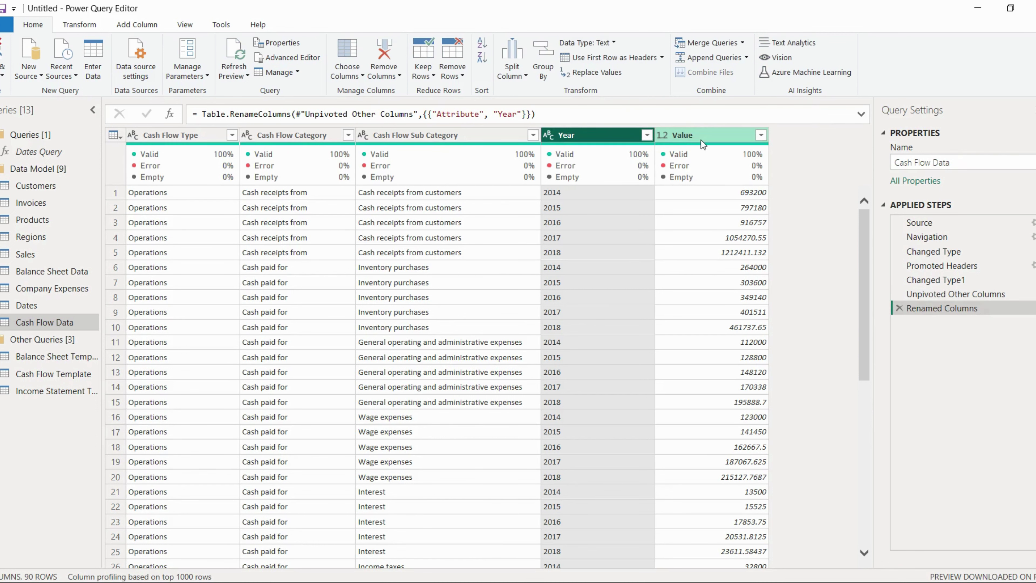
Rename the Value column of the Cash Flow Data query as Cash Flow Values
click(702, 139)
right_click(702, 138)
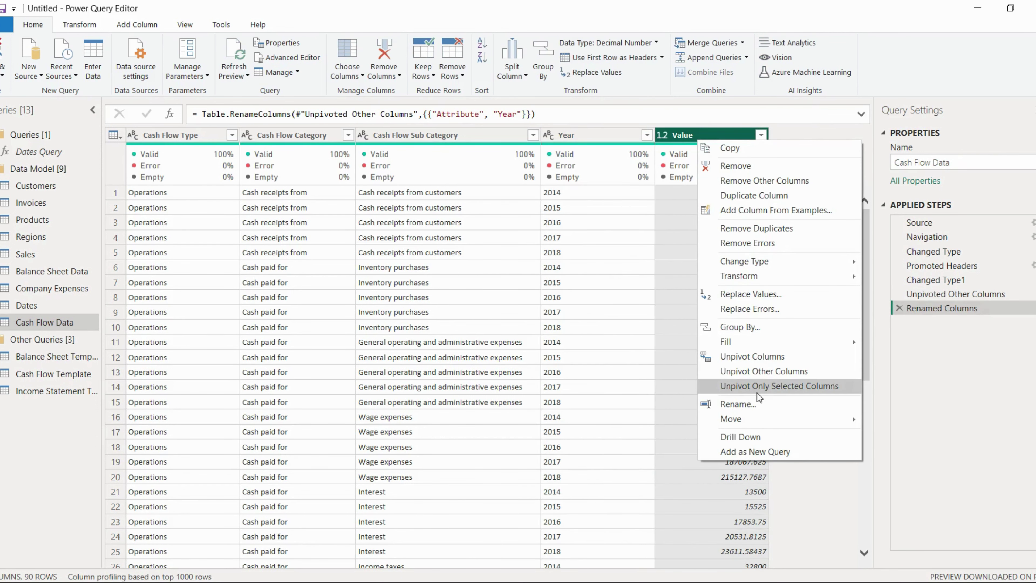
click(749, 408)
text(Cash )
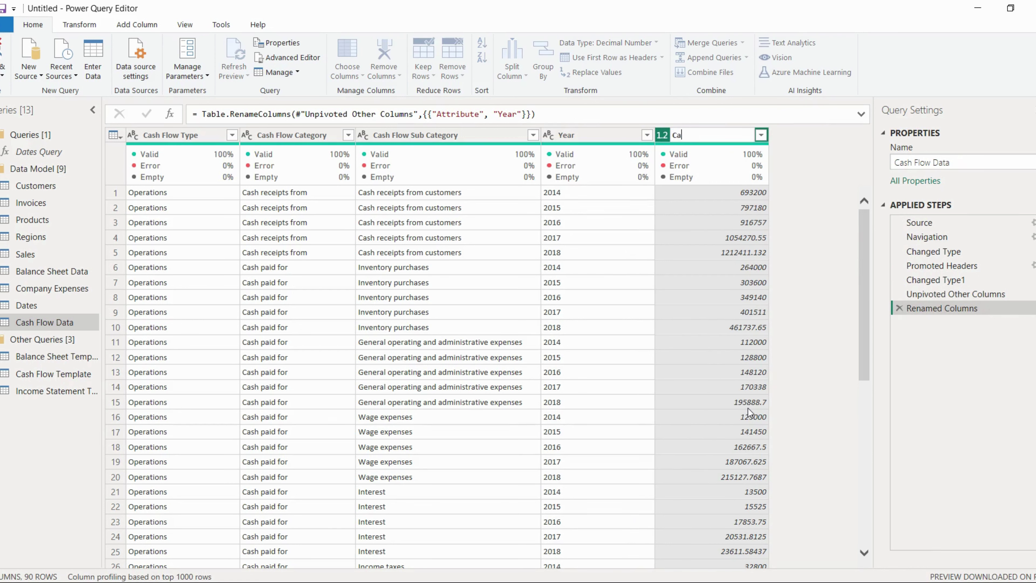
text(Floe)
key(BackSpace)
text(w Values)
key(Return)
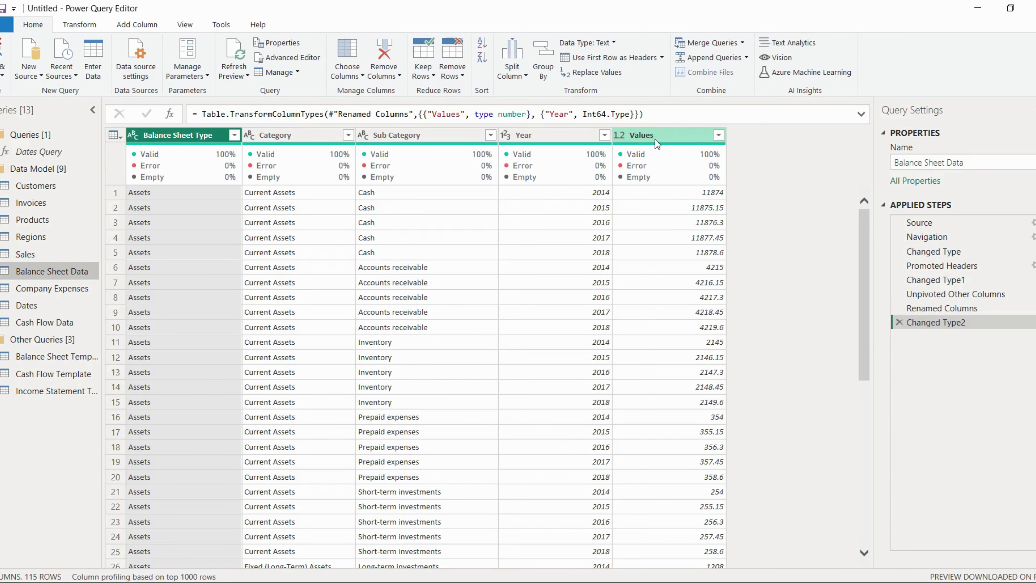
Rename the Values column of the Balance Sheet Data query as Balance Sheet Values
right_click(655, 138)
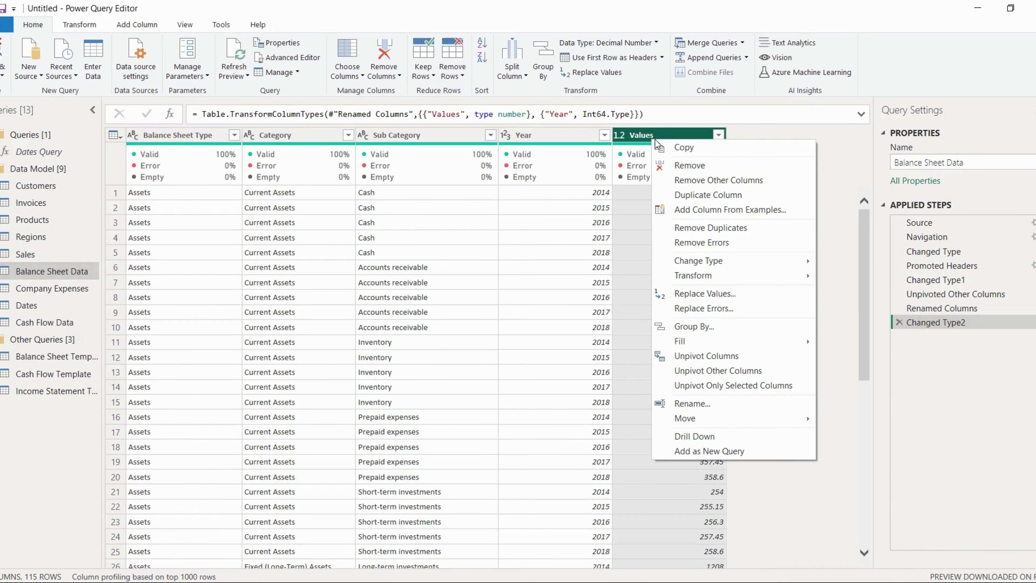
click(692, 404)
key(Home)
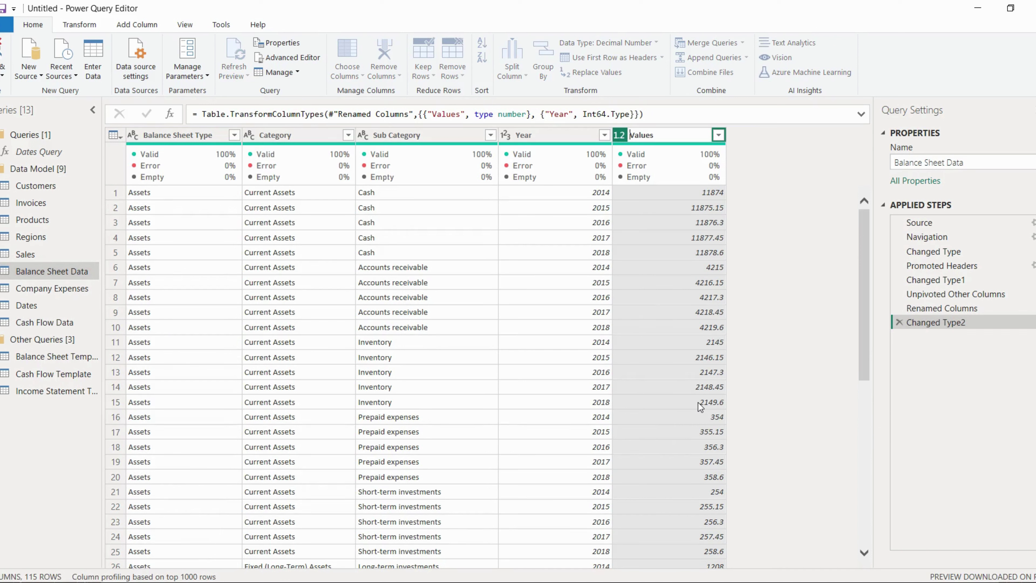
text(Balance Sheet)
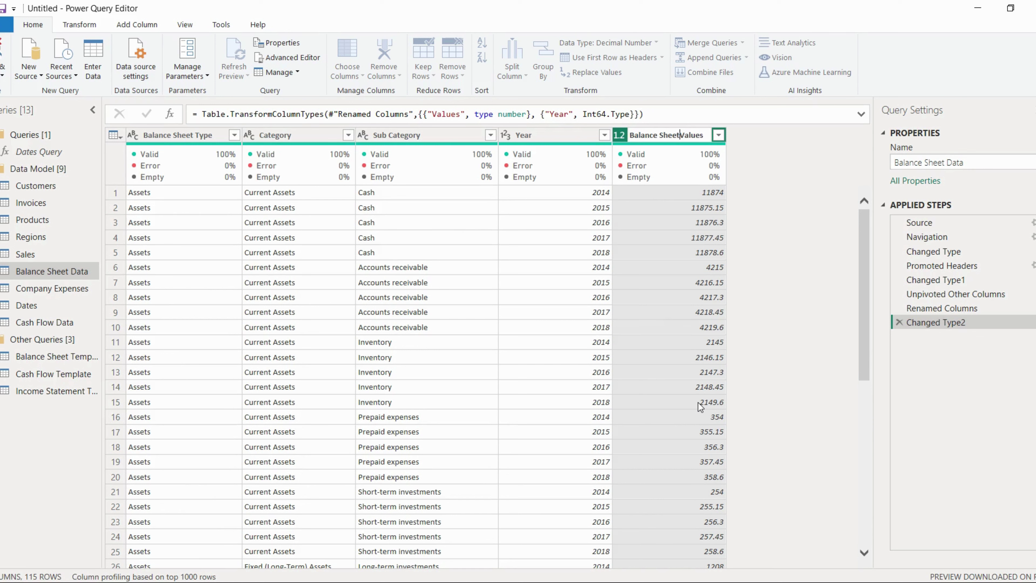
key(Return)
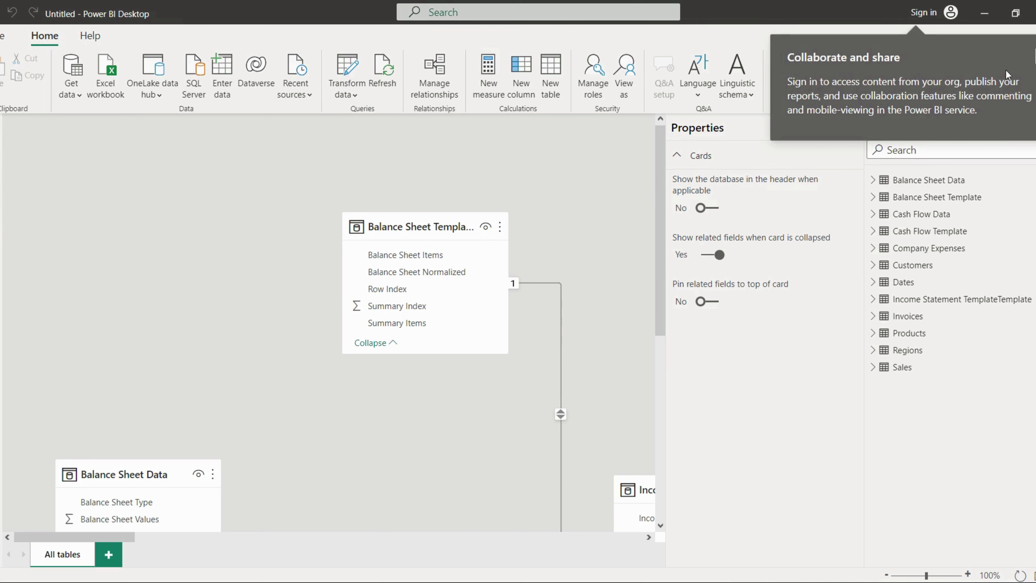
Dismiss the Collaborate and share tip and collapse the Properties and Data panes to enlarge the model diagram
click(1008, 76)
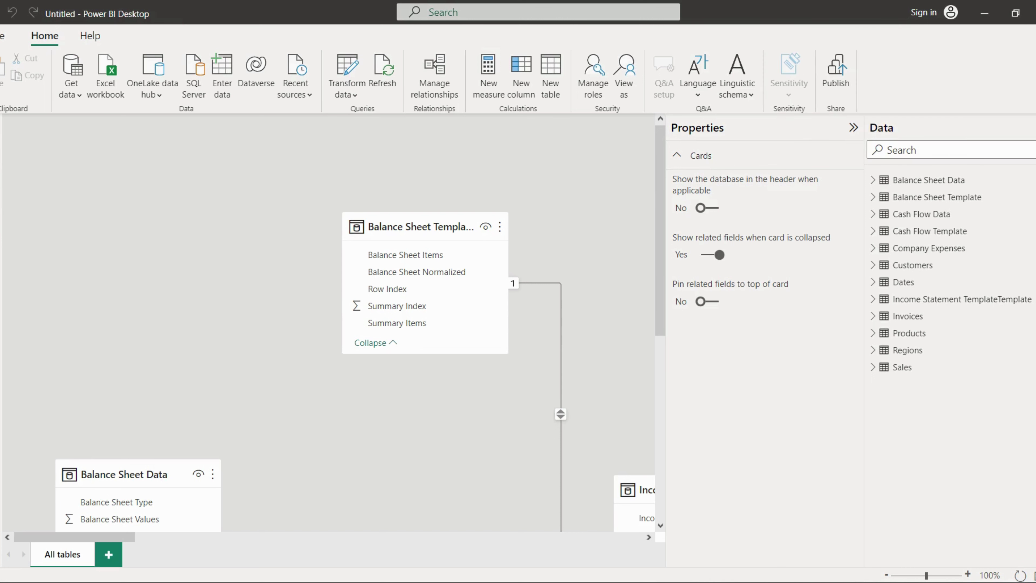
click(852, 128)
click(963, 127)
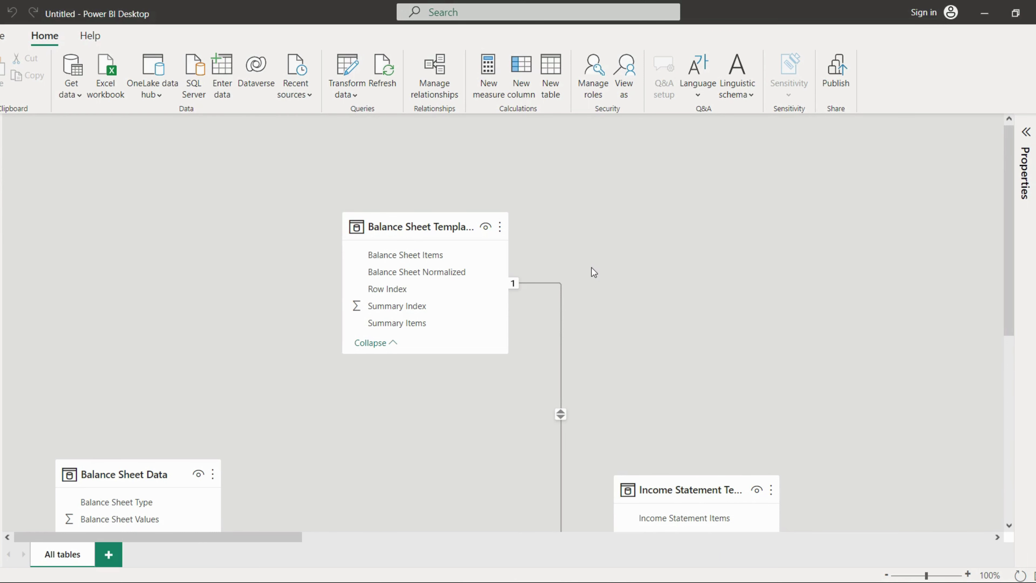
Move the Balance Sheet Data and Balance Sheet Template tables side by side into the empty area below the other tables
scroll(749, 343, down, 8)
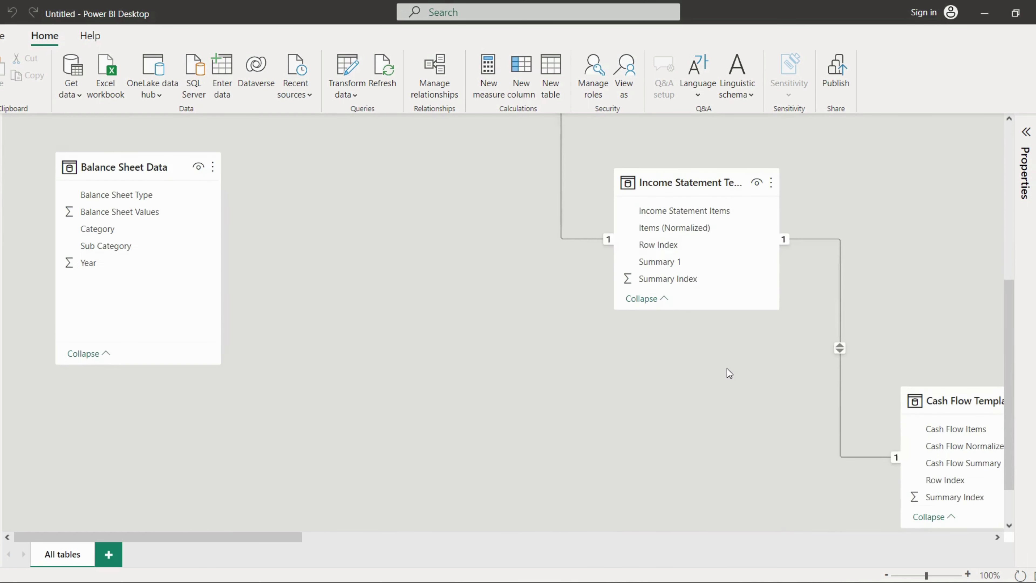
scroll(726, 365, up, 7)
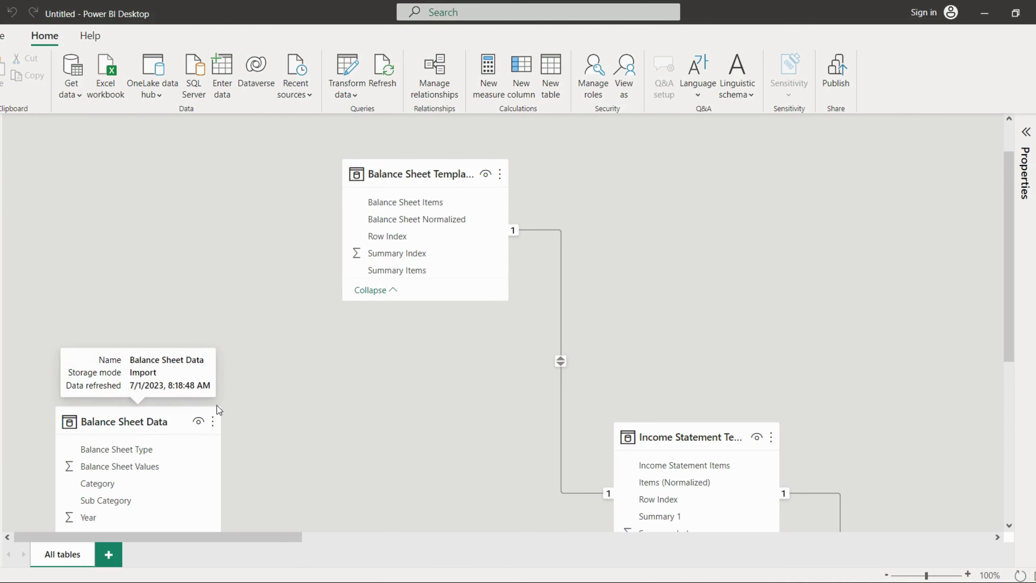
scroll(327, 403, down, 2)
scroll(327, 403, down, 3)
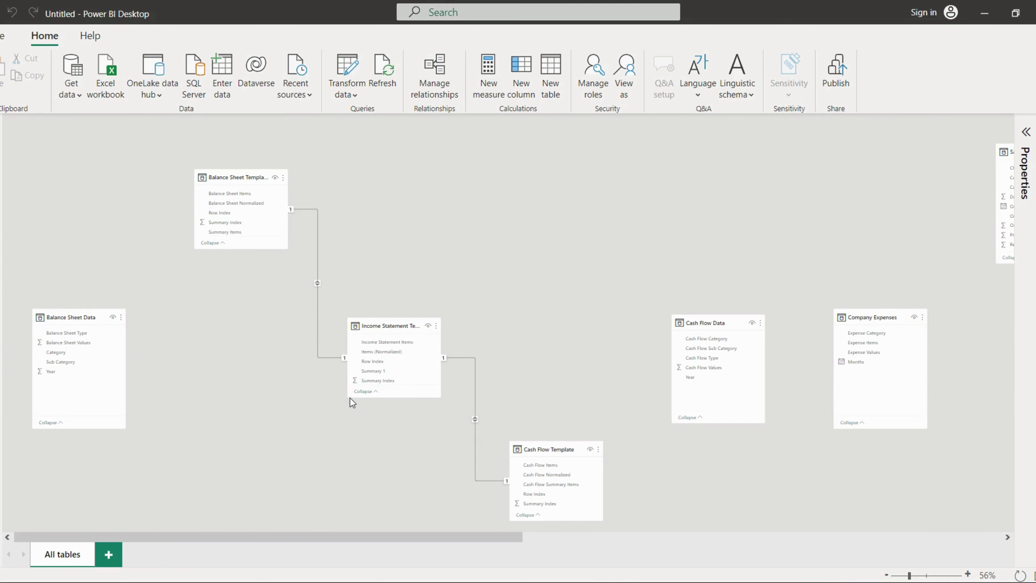
scroll(179, 294, down, 1)
scroll(88, 286, down, 1)
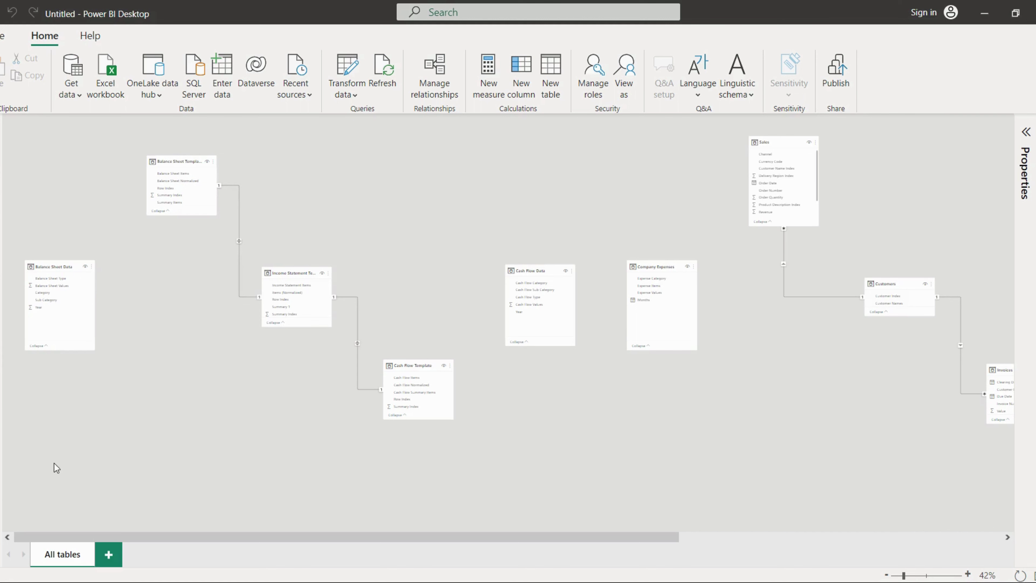
scroll(56, 468, down, 3)
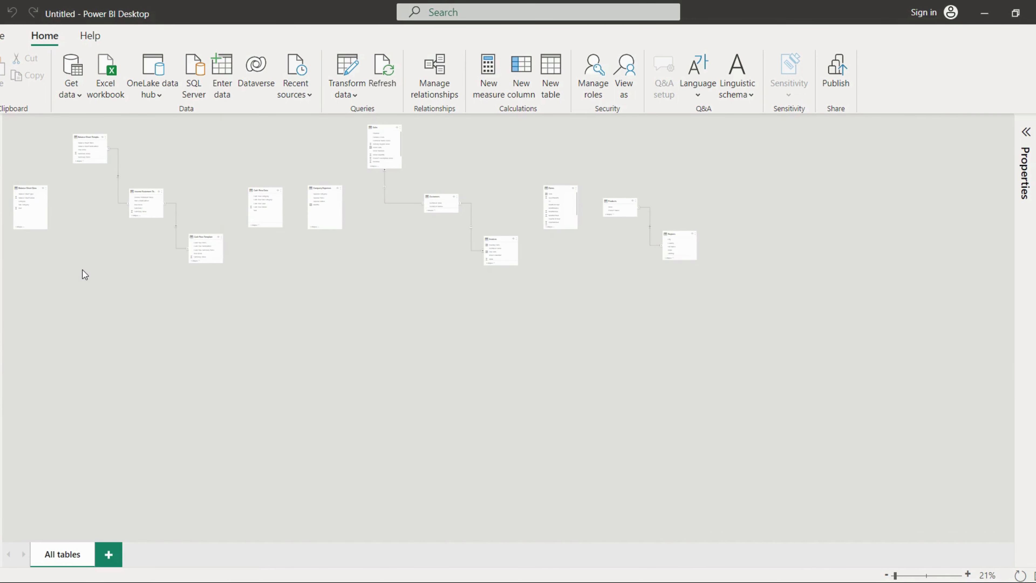
scroll(83, 271, up, 2)
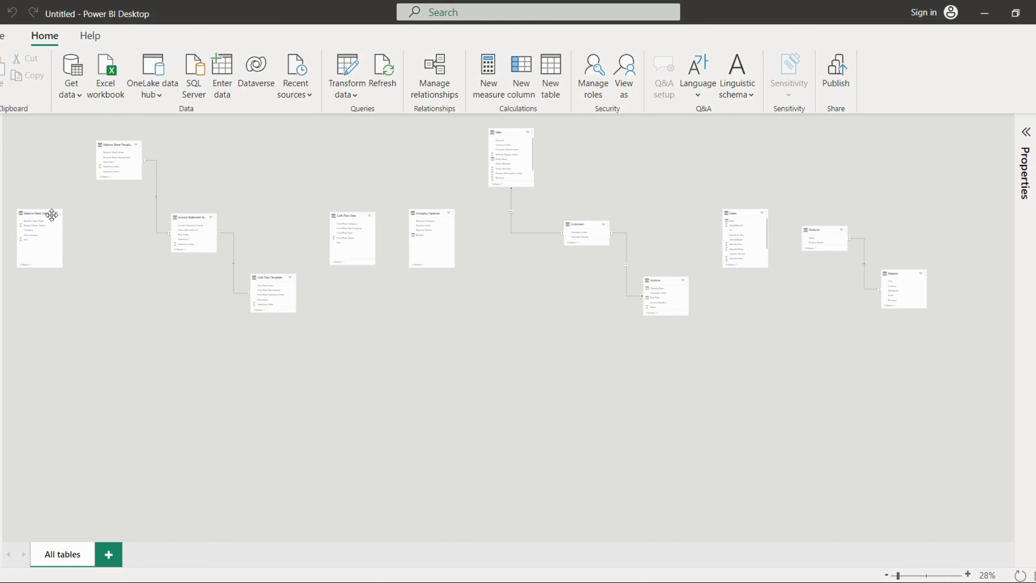
drag(51, 216, 55, 420)
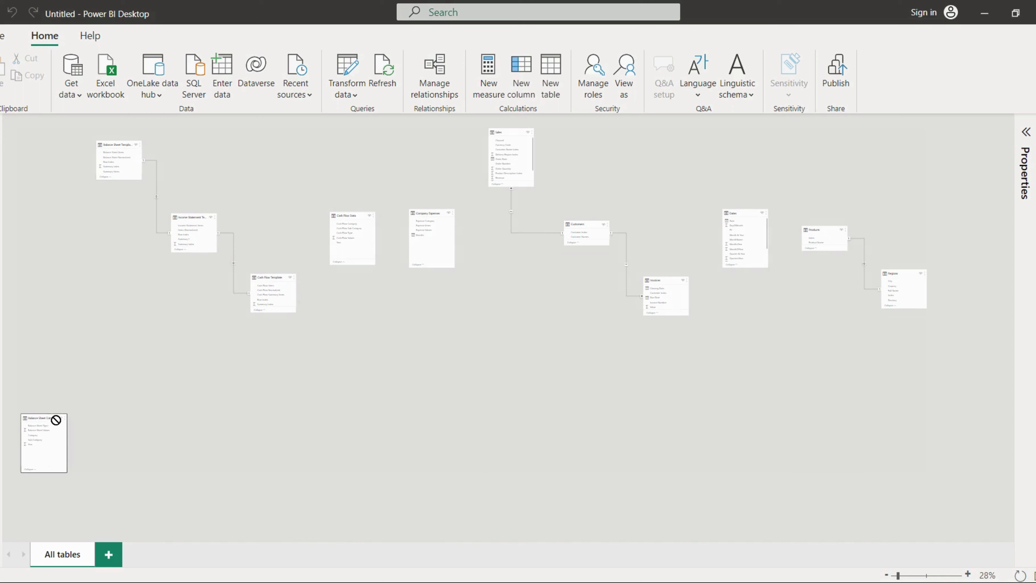
drag(127, 144, 107, 416)
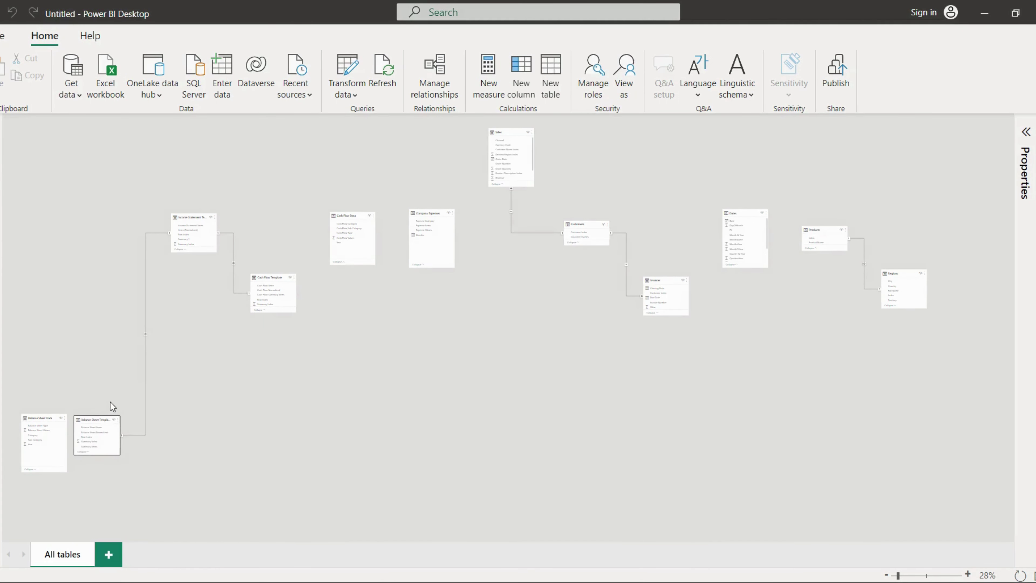
Delete the relationship between the Balance Sheet Template and Income Statement Template tables
right_click(145, 334)
click(155, 343)
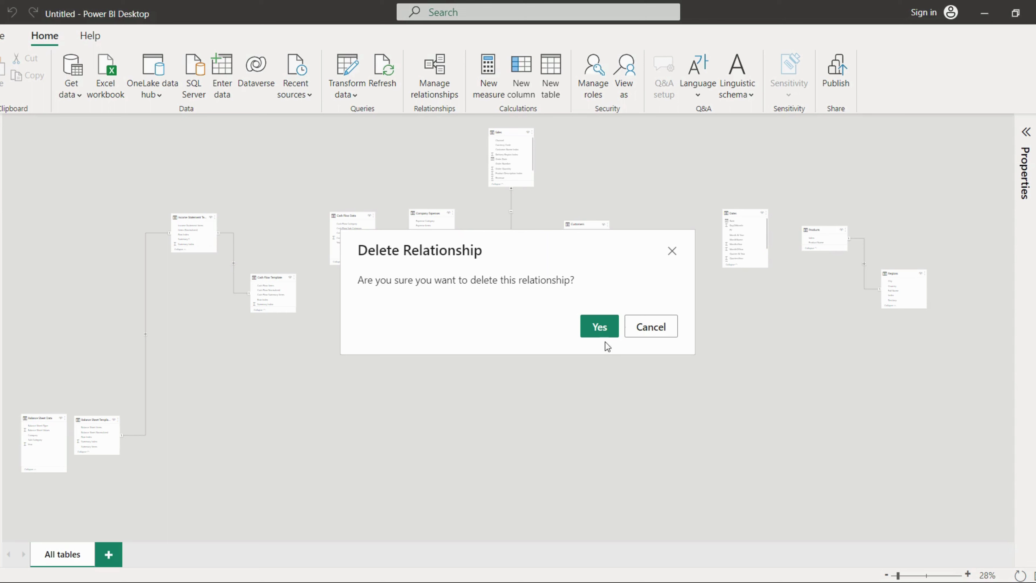
click(597, 328)
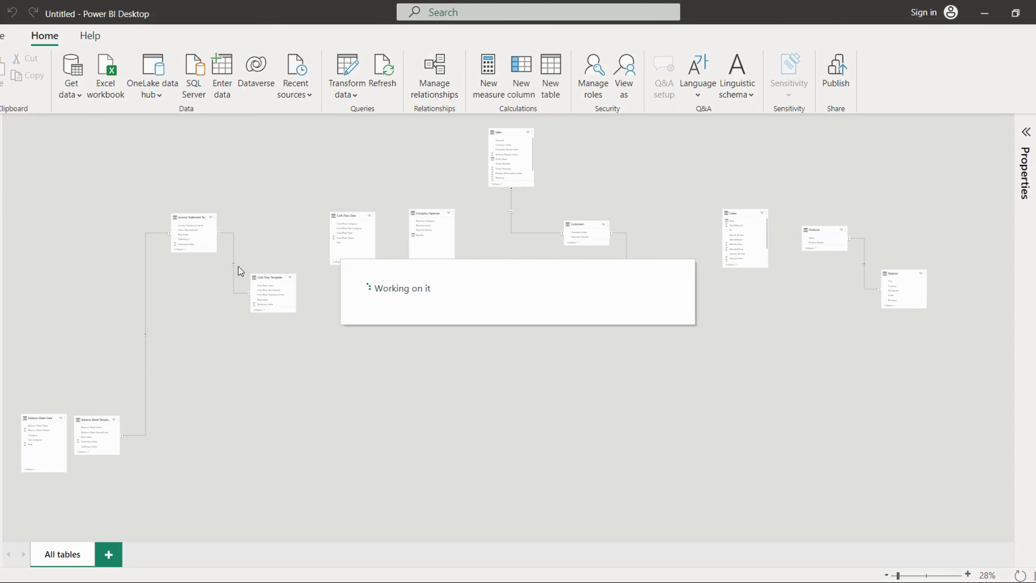
mouse_move(1010, 565)
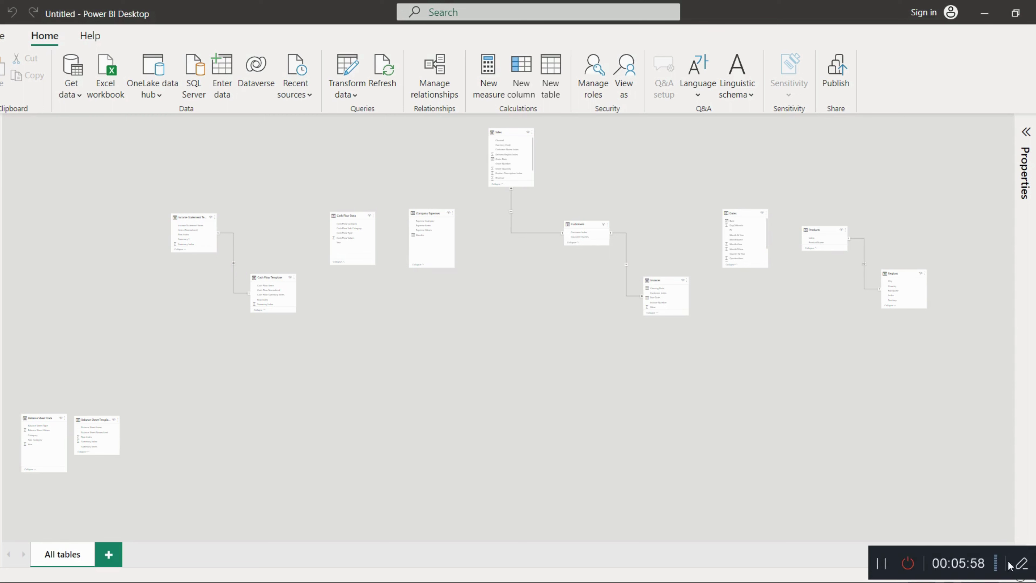
click(881, 563)
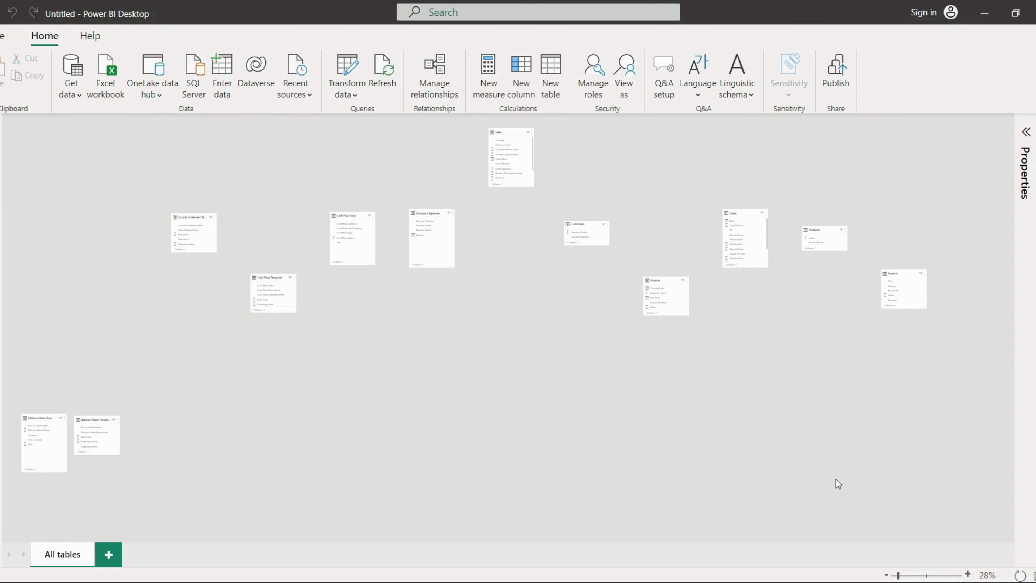
mouse_move(954, 563)
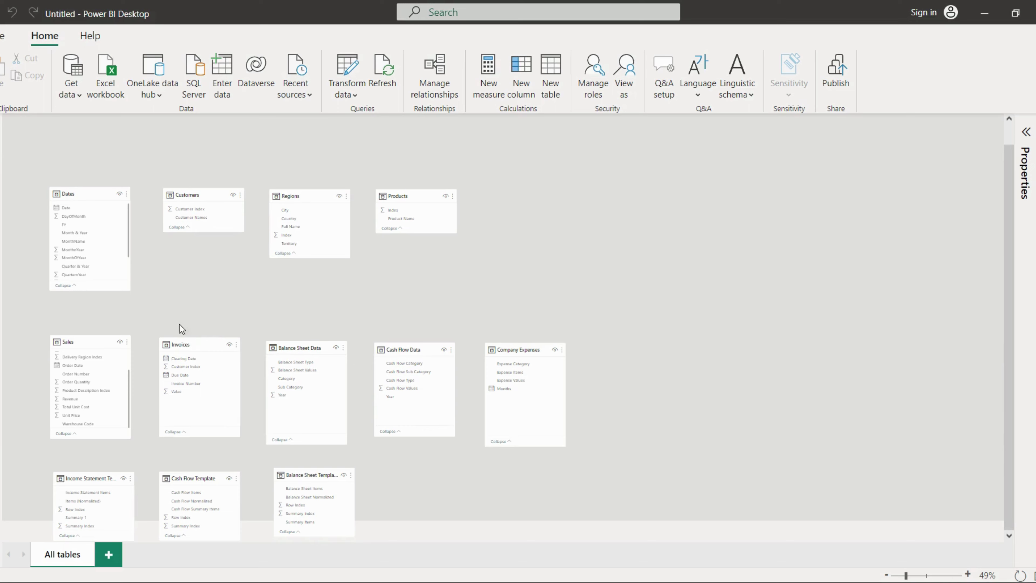
Create a relationship from the Date field of the Dates table to the Order Date field of the Sales table
scroll(180, 325, up, 4)
scroll(267, 252, up, 4)
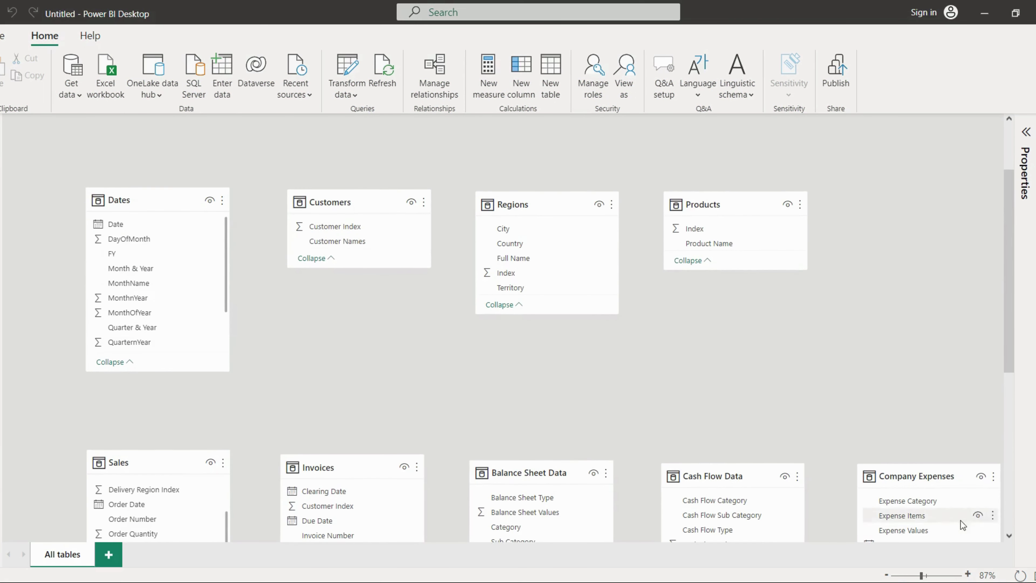
mouse_move(983, 571)
click(878, 563)
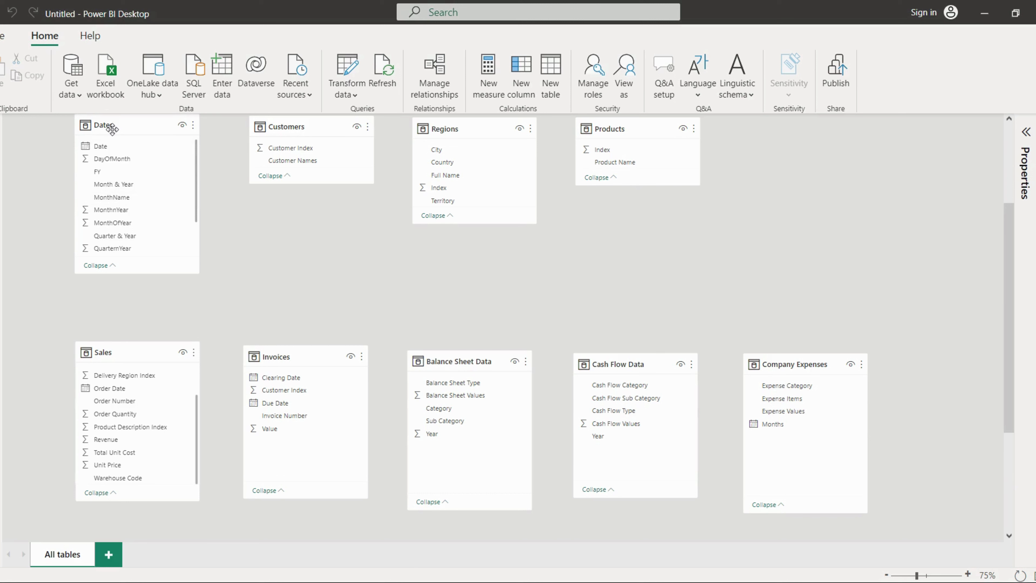
drag(105, 146, 110, 391)
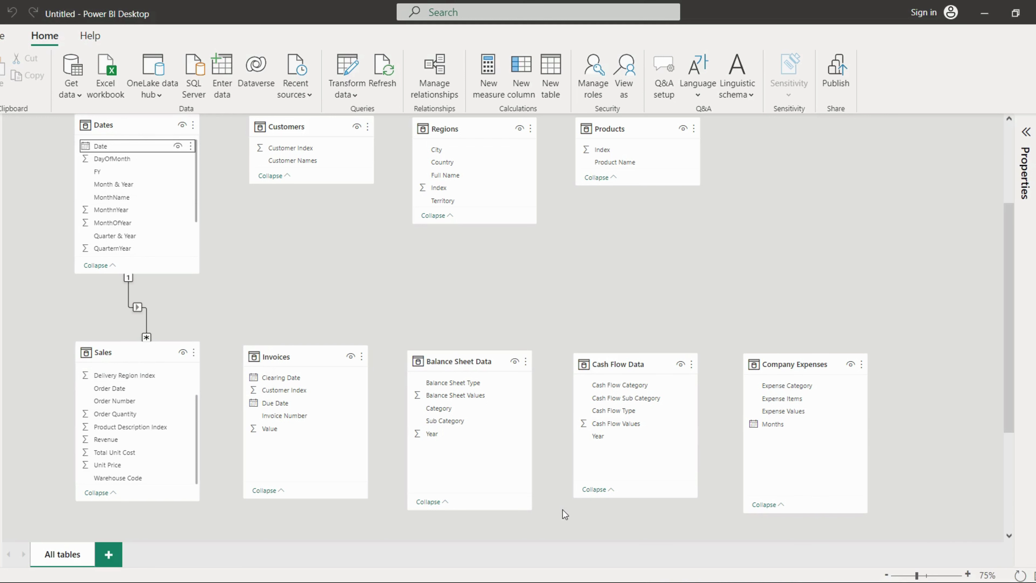
mouse_move(895, 581)
click(878, 564)
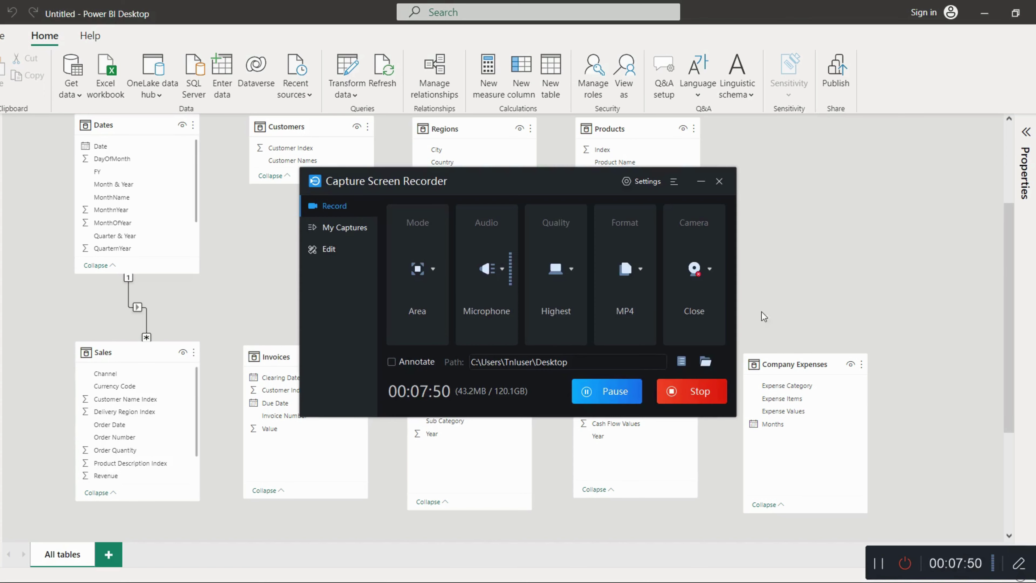
Create a relationship from Customer Index in the Customers table to Customer Name Index in the Sales table
scroll(814, 250, down, 3)
scroll(321, 240, up, 5)
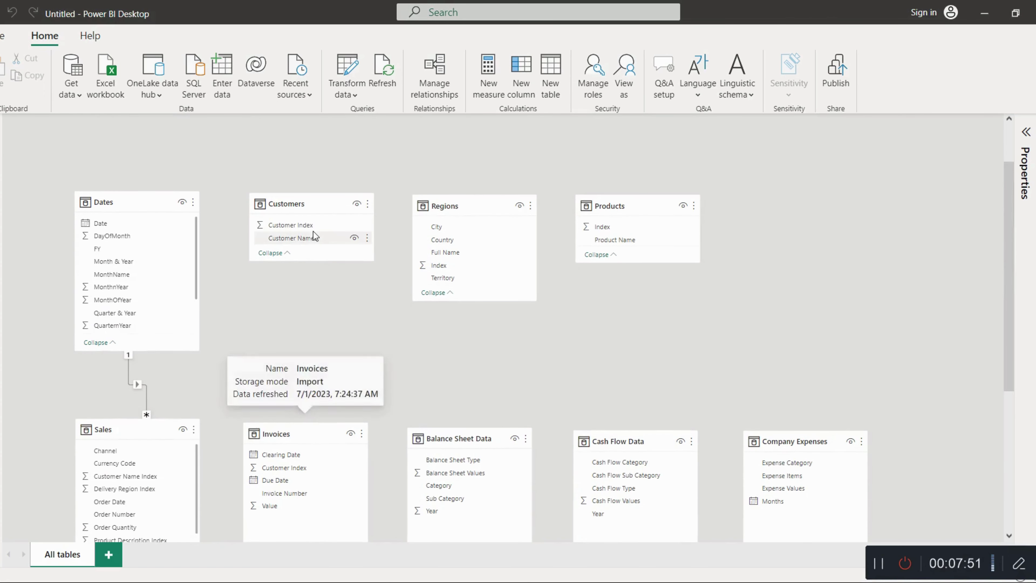
scroll(291, 286, down, 2)
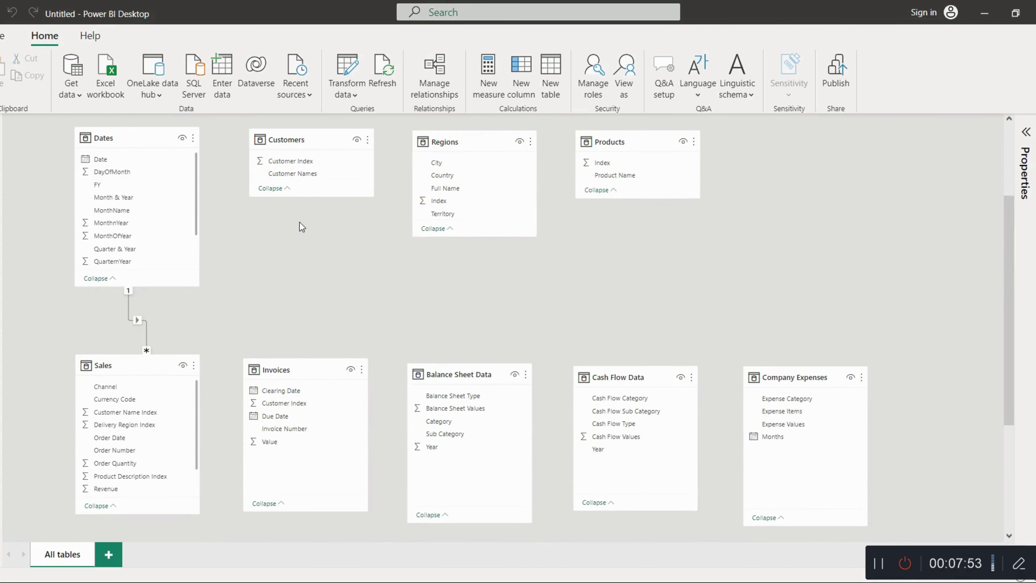
drag(308, 161, 138, 412)
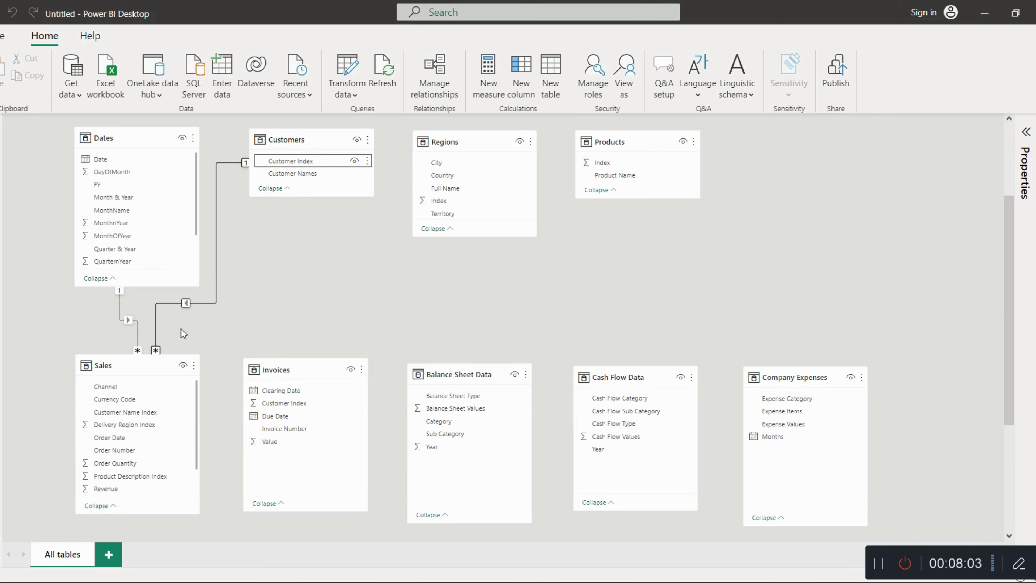
Create a relationship from the Index field of the Regions table to Delivery Region Index in the Sales table
click(879, 564)
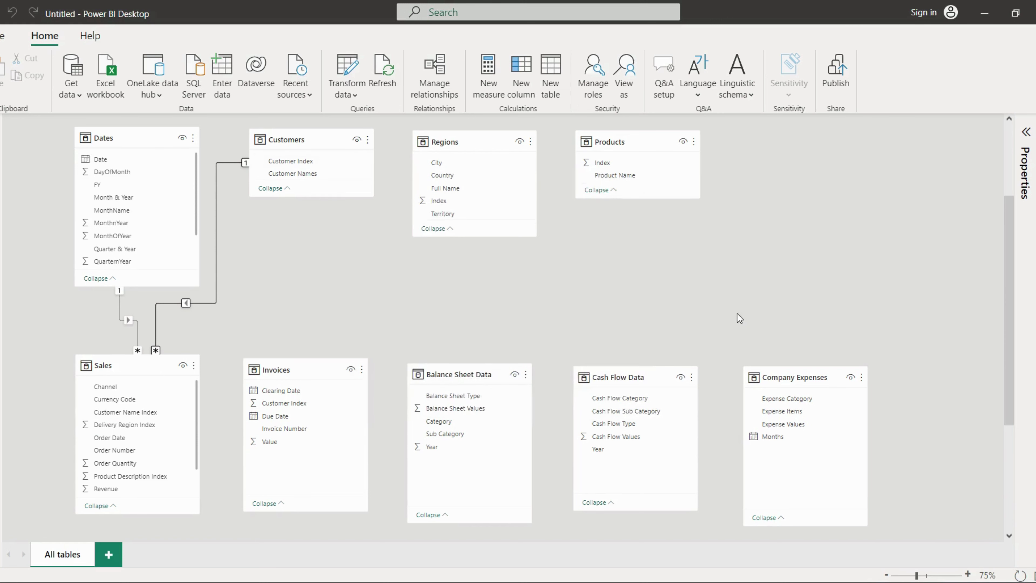
scroll(580, 351, down, 3)
scroll(473, 304, up, 5)
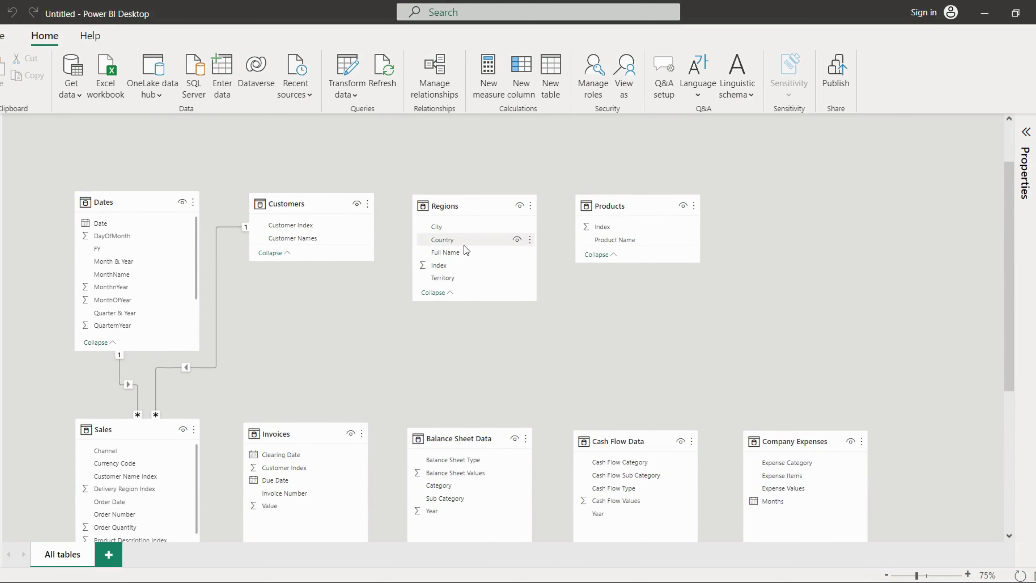
click(429, 268)
drag(428, 272, 127, 489)
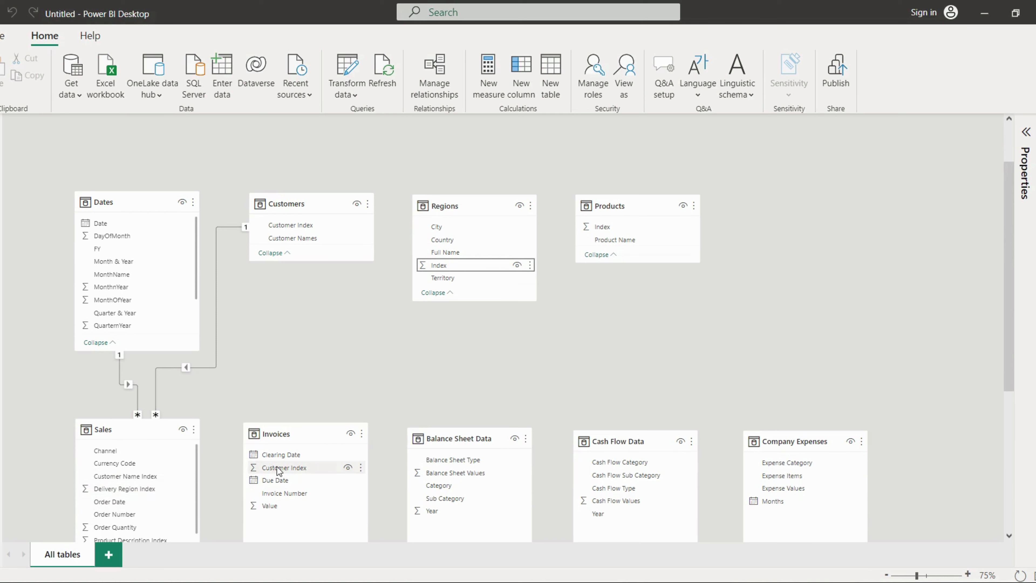
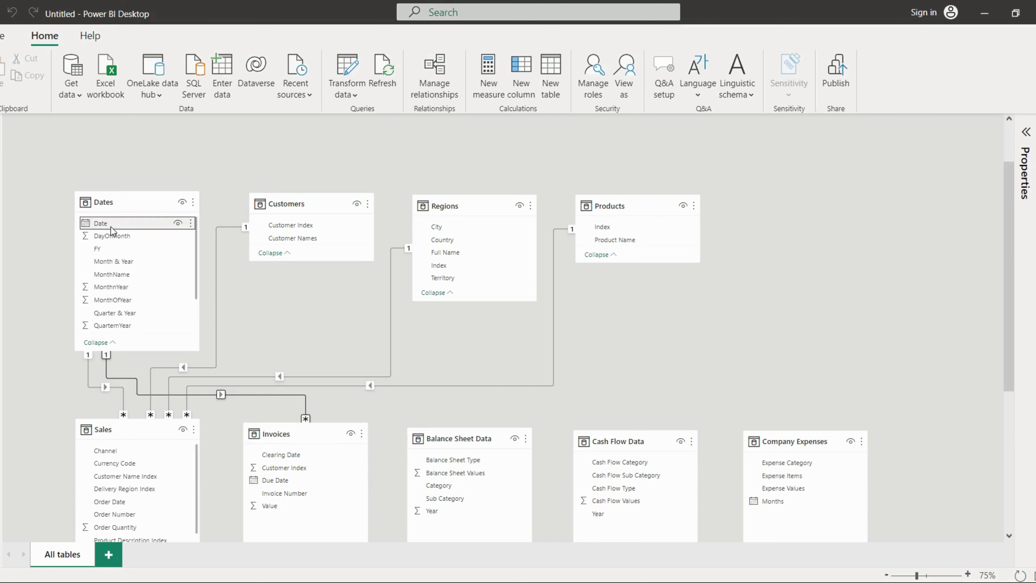
Relate Date in the Dates table to Due Date in Invoices, and make the relationship between Date and Clearing Date inactive
drag(111, 227, 276, 488)
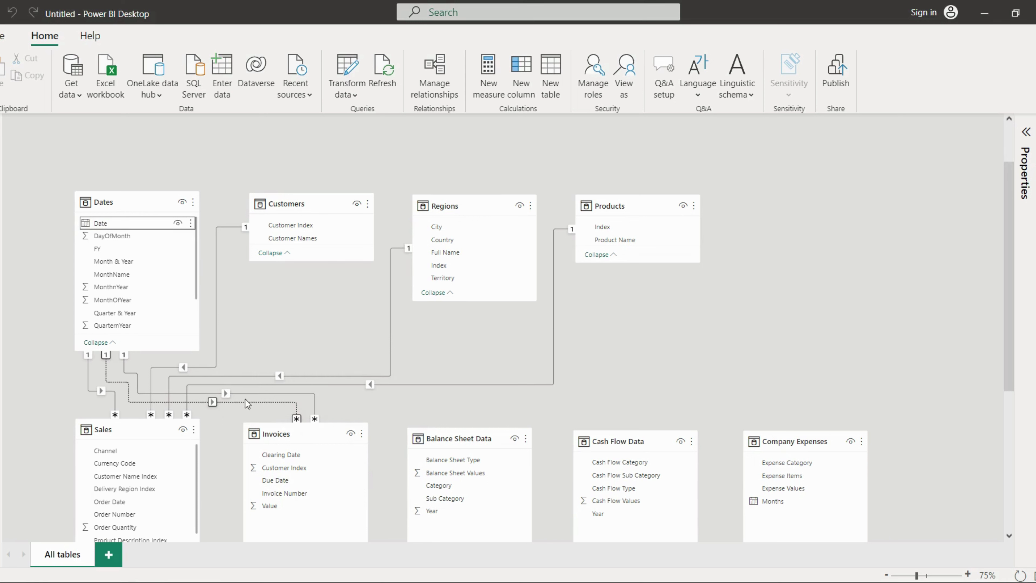
mouse_move(303, 422)
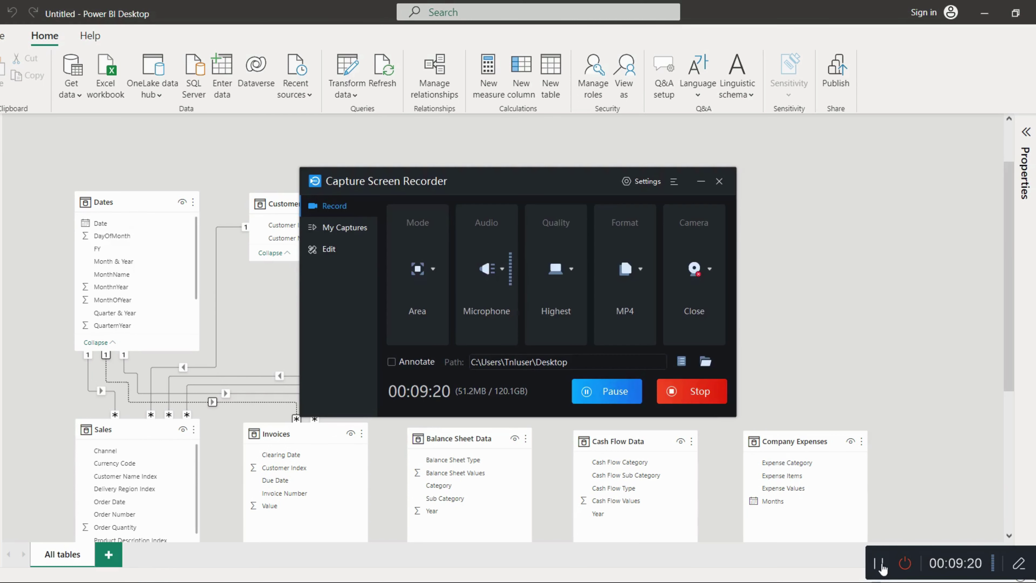
click(857, 451)
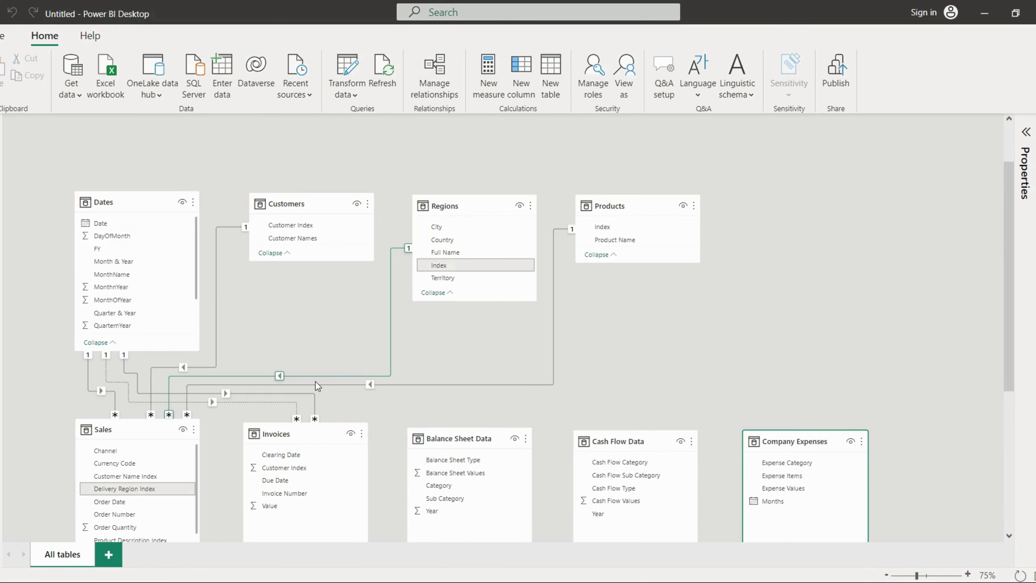
click(315, 409)
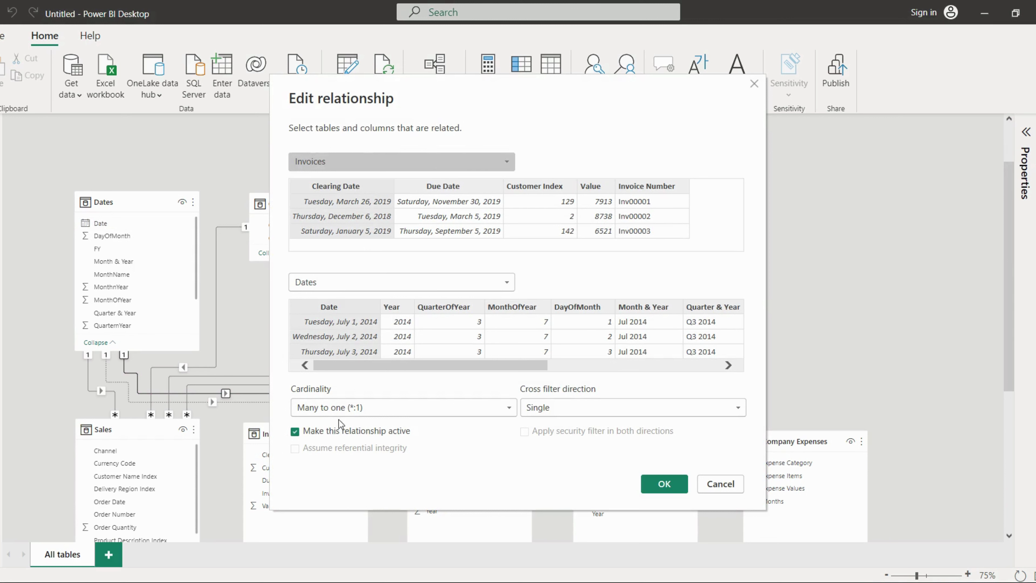
click(295, 432)
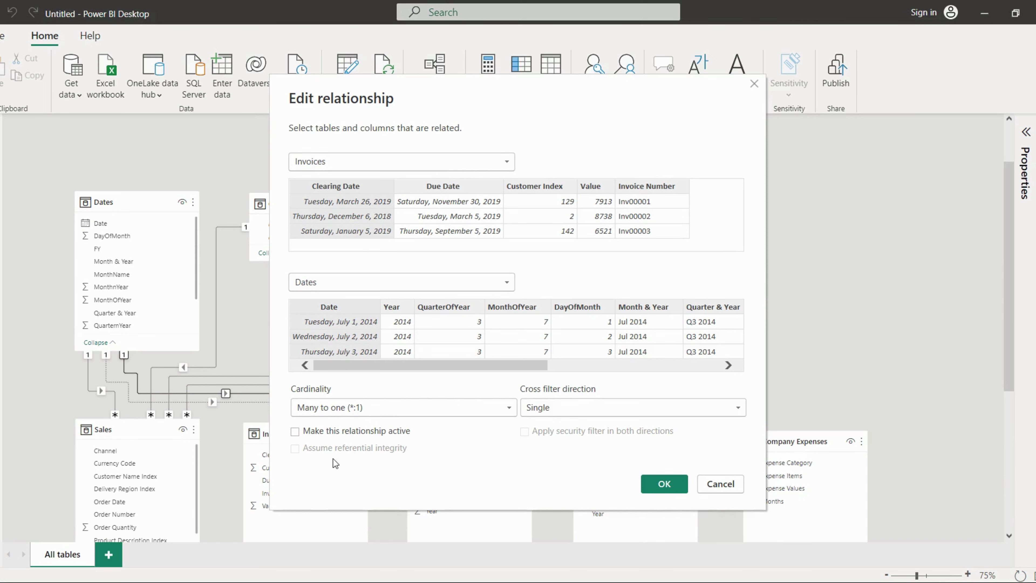
click(653, 487)
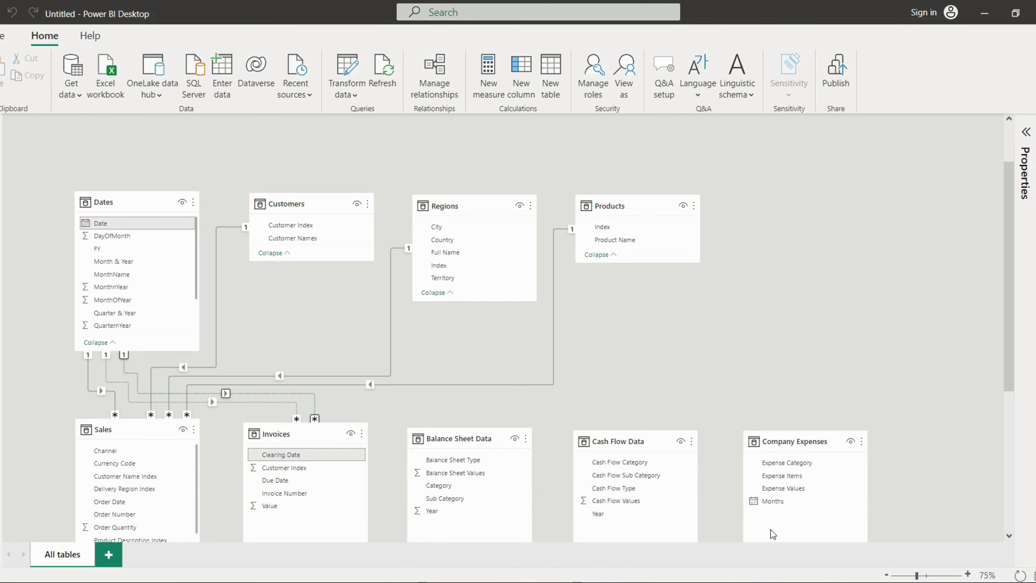
mouse_move(927, 571)
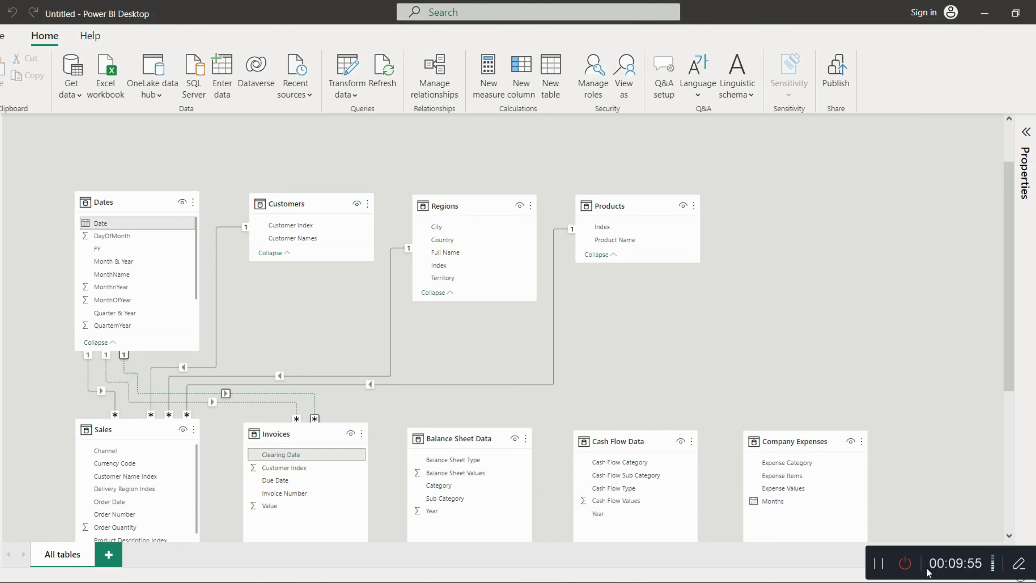
click(879, 571)
click(683, 361)
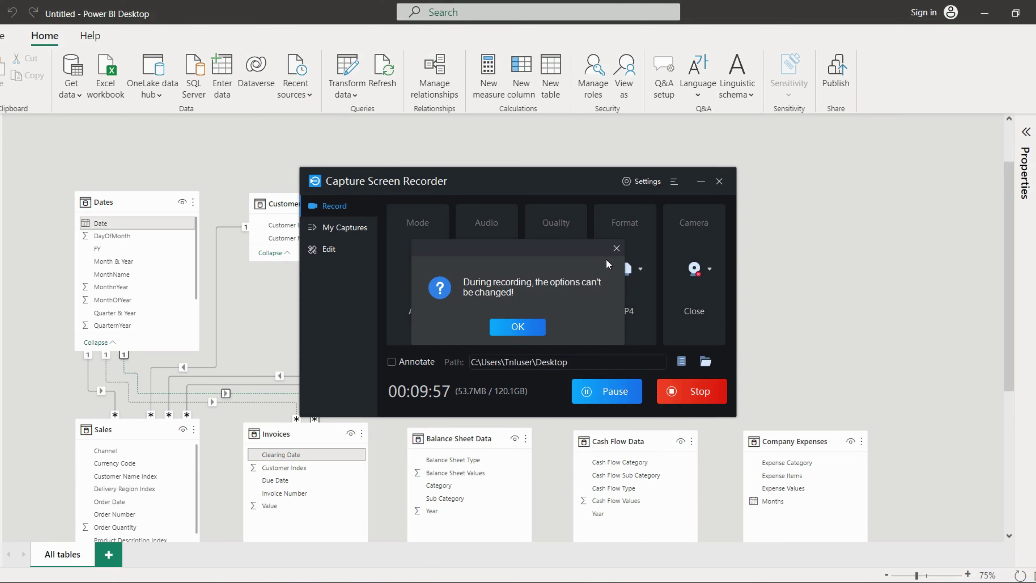
click(617, 248)
click(918, 224)
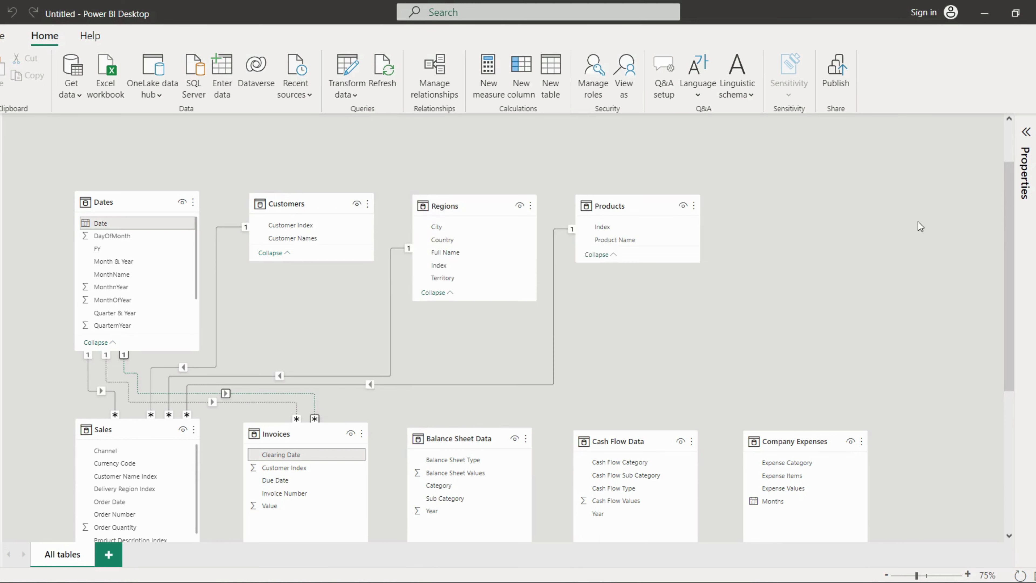
Try to relate the Date field of the Dates table to the Year field of the Balance Sheet Data table
scroll(775, 261, down, 1)
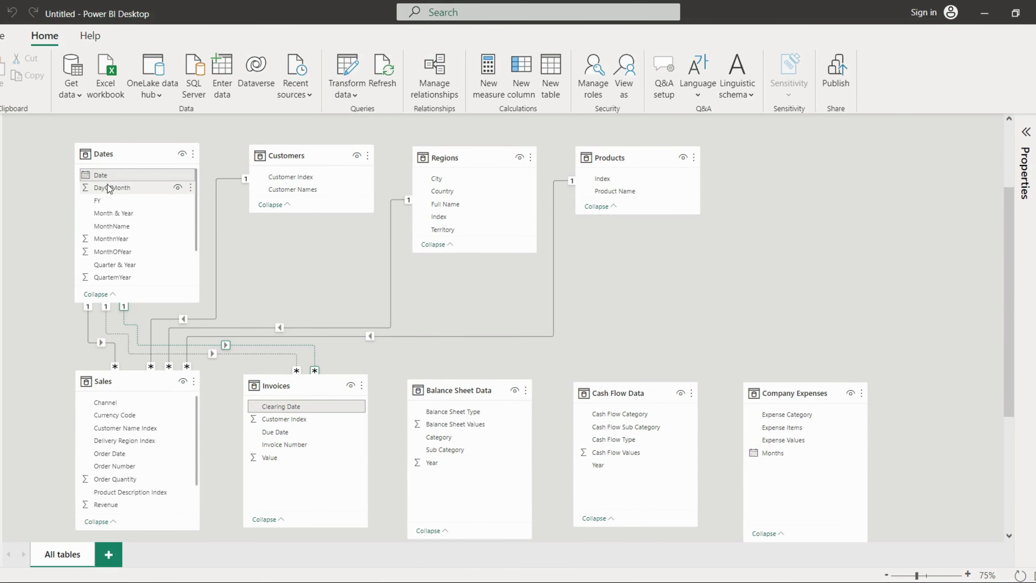
click(111, 176)
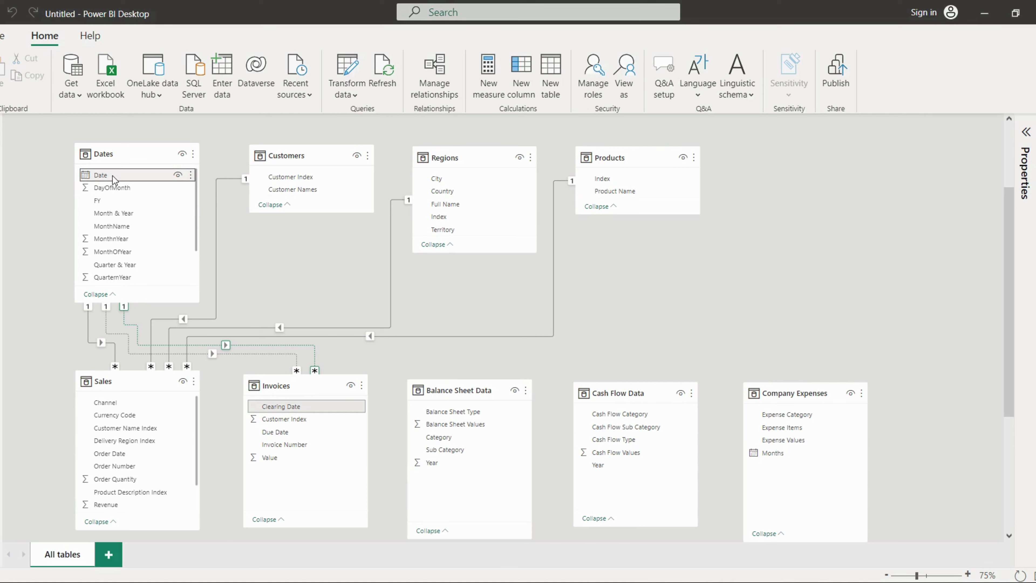
drag(113, 176, 433, 464)
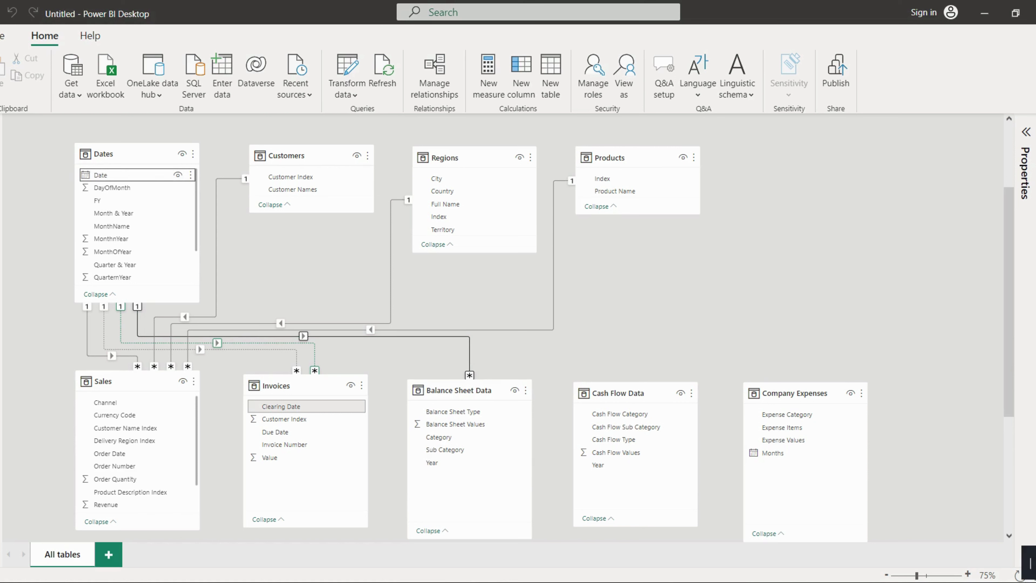
click(891, 563)
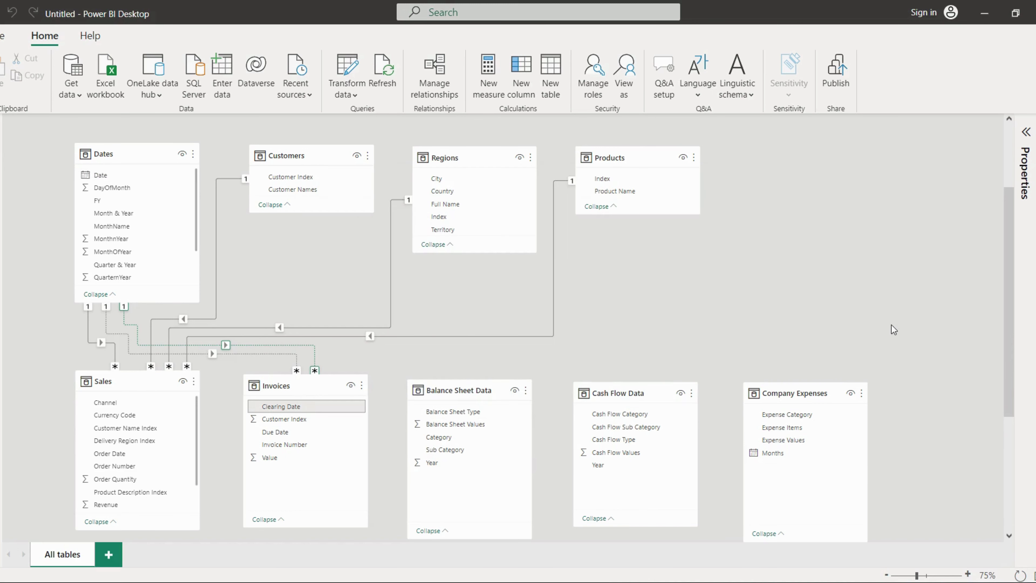
Try to relate the Year field of the Dates table to the Year field of the Balance Sheet Data table
scroll(108, 262, down, 2)
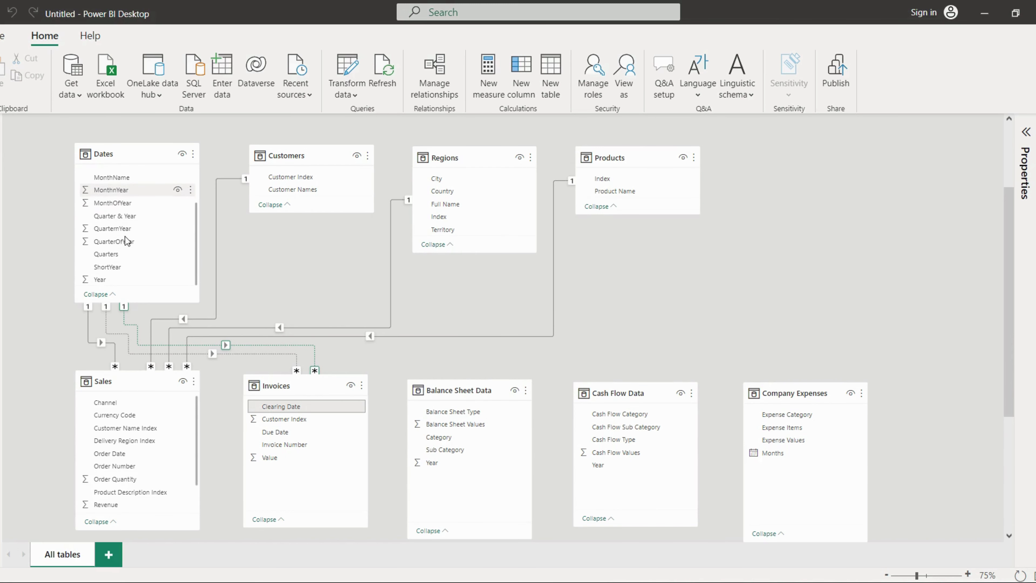
drag(104, 280, 446, 461)
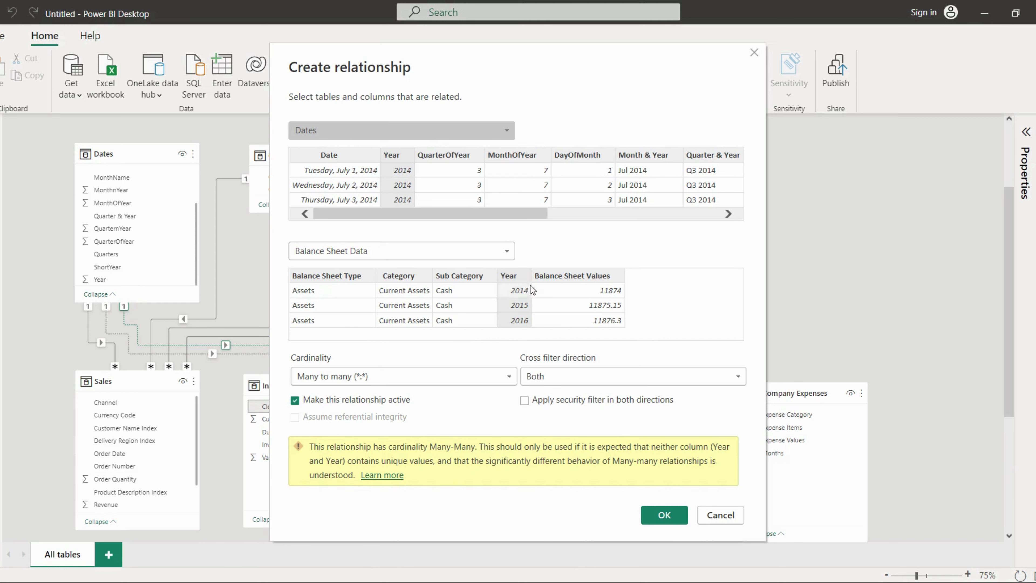
click(754, 54)
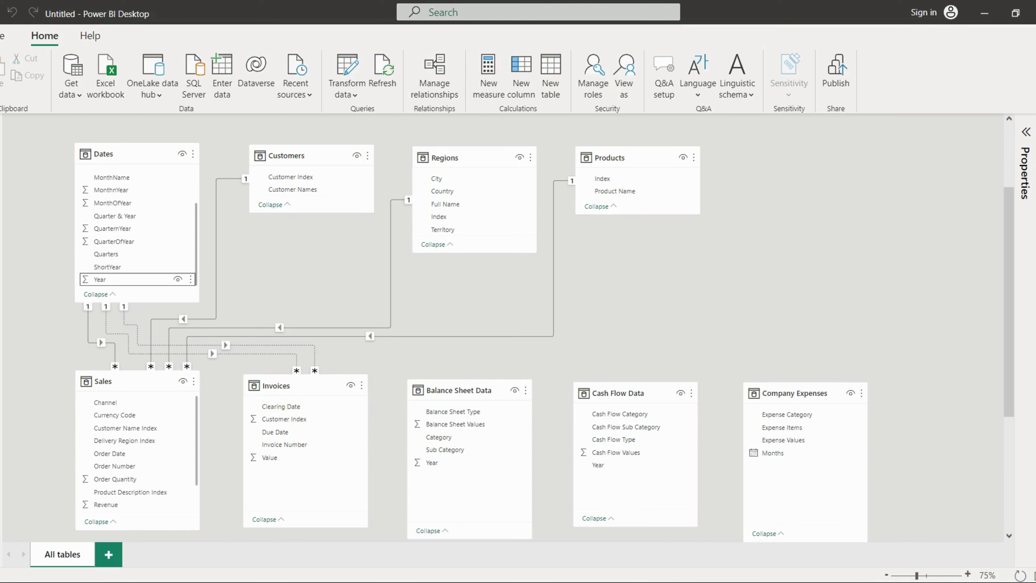
click(978, 563)
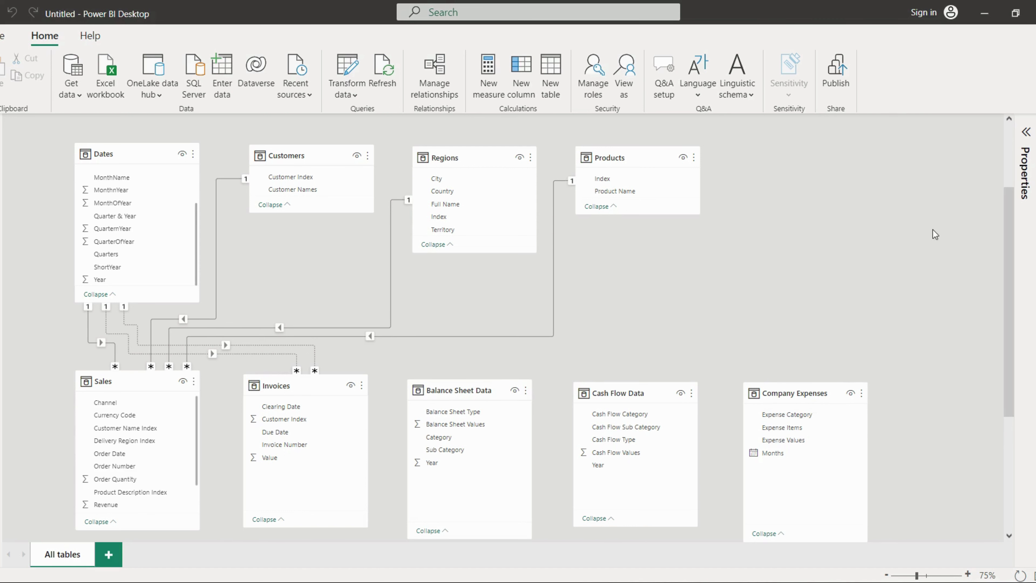
mouse_move(1030, 580)
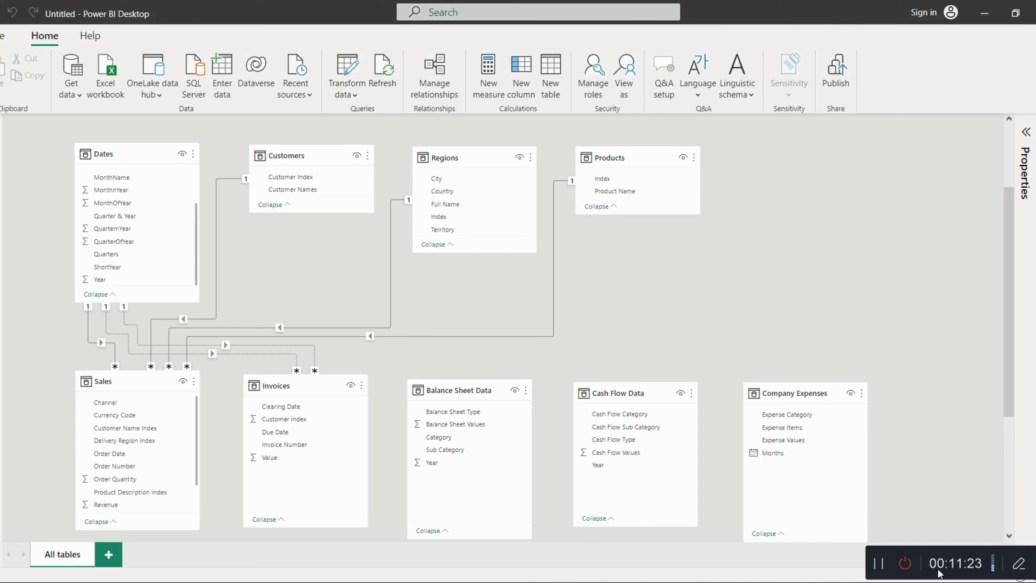